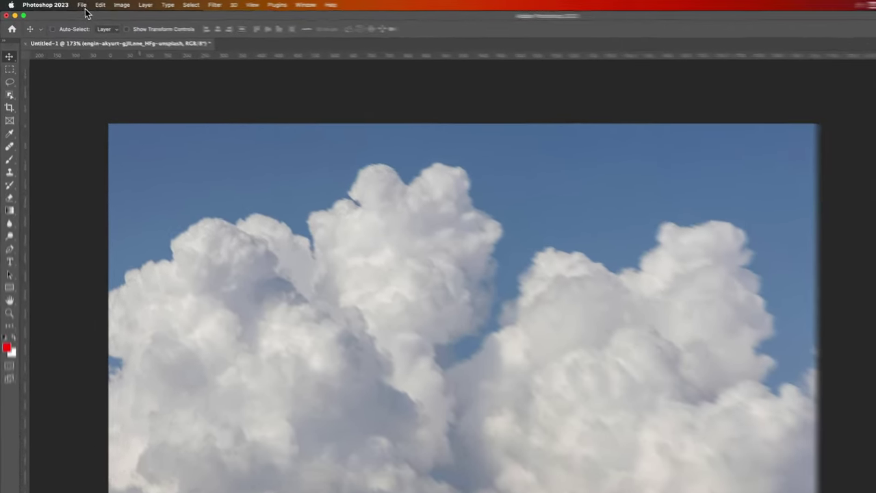
Place the cloud photo into Untitled-1 as an embedded smart object above the Background
click(65, 4)
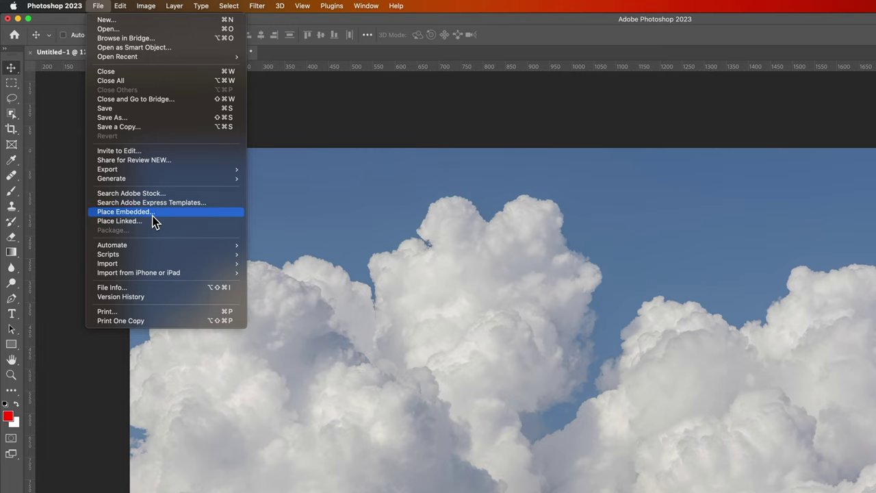
click(153, 213)
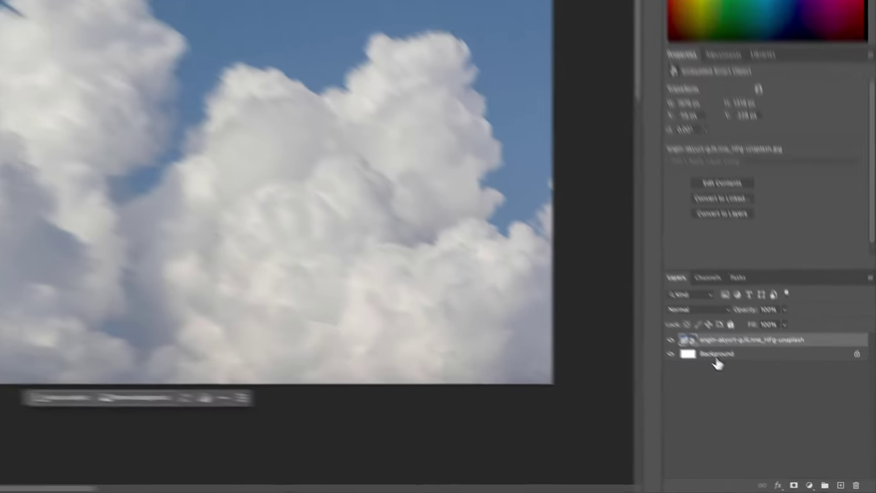
Unlock the white Background layer, then delete it and confirm the deletion
click(718, 362)
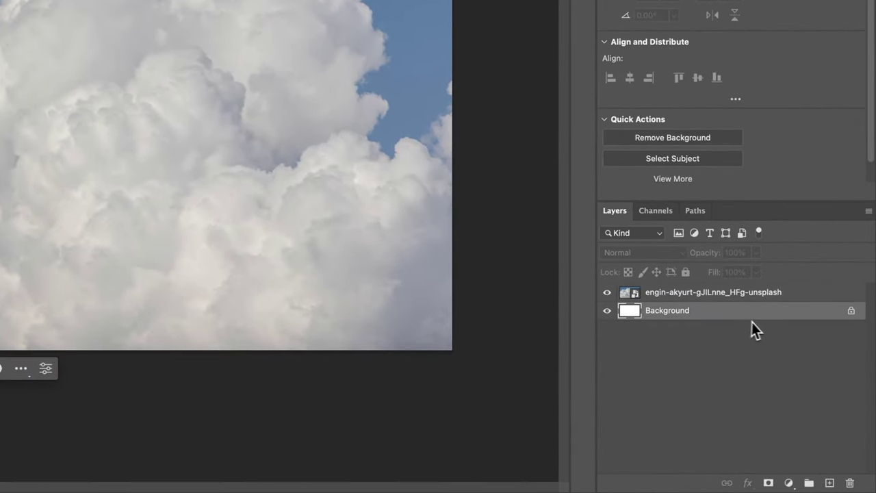
click(852, 311)
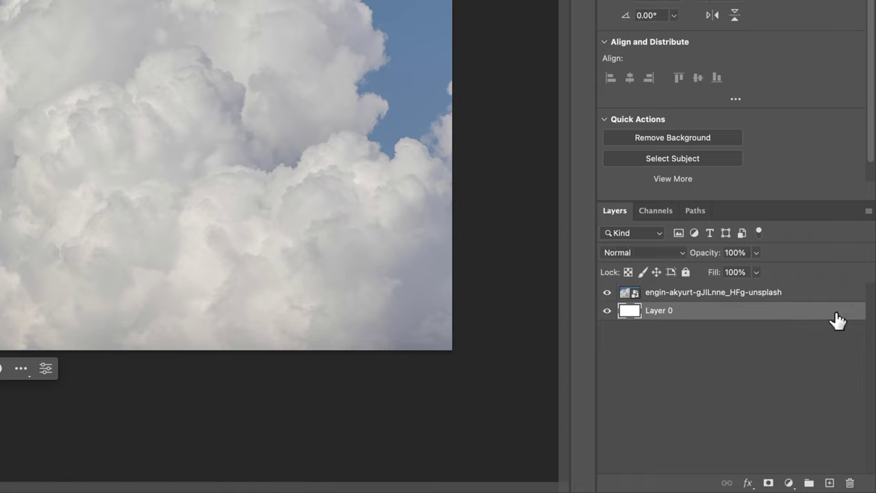
click(850, 483)
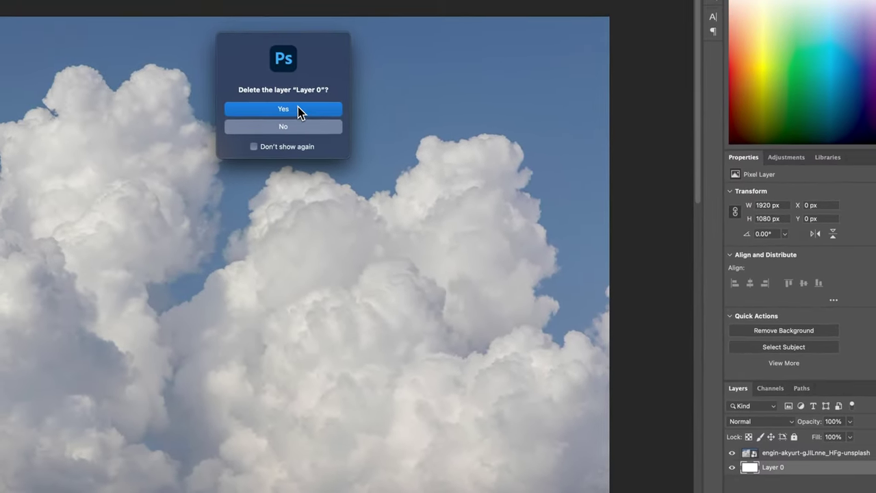
click(299, 113)
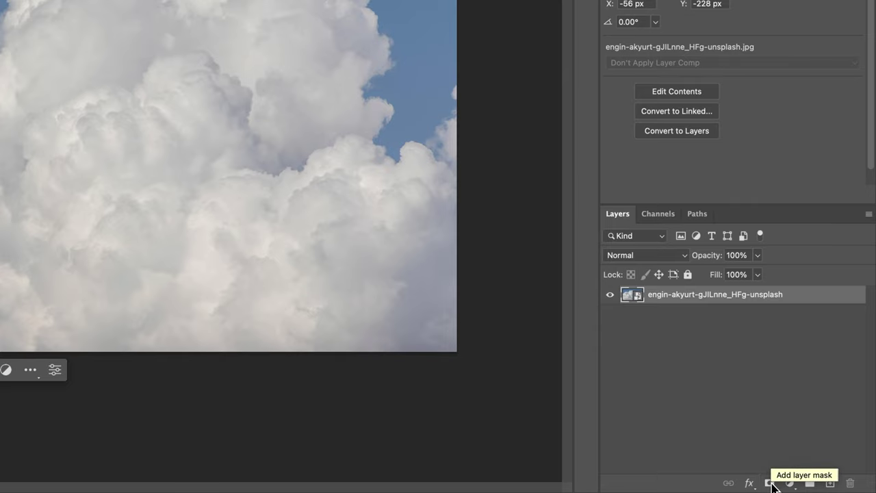
Add a layer mask to the cloud layer and set the brush size to 87 px
click(770, 483)
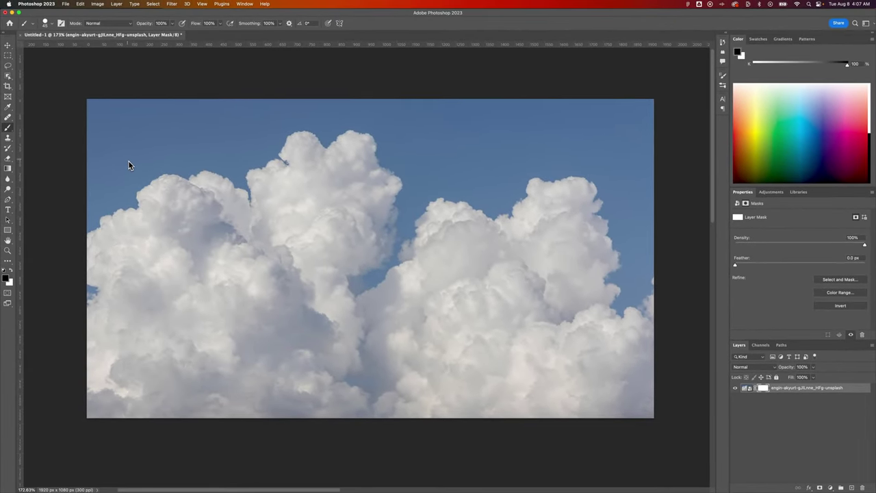
click(45, 23)
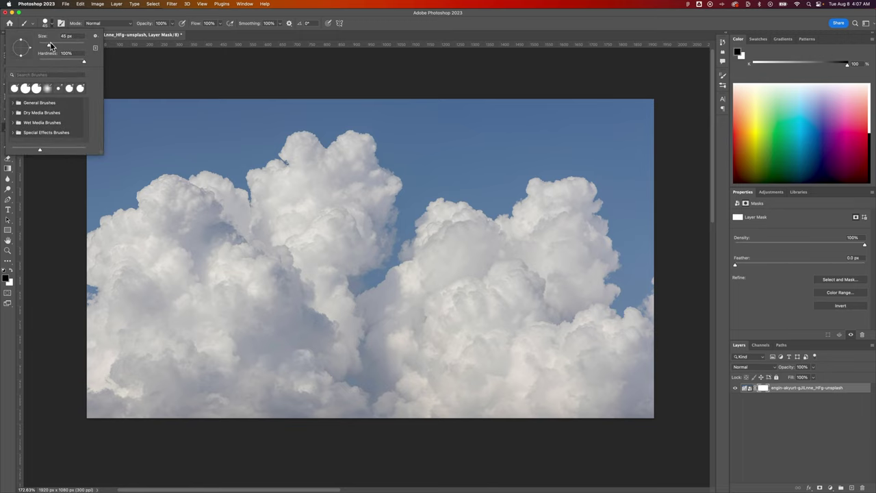
drag(49, 45, 58, 45)
click(85, 20)
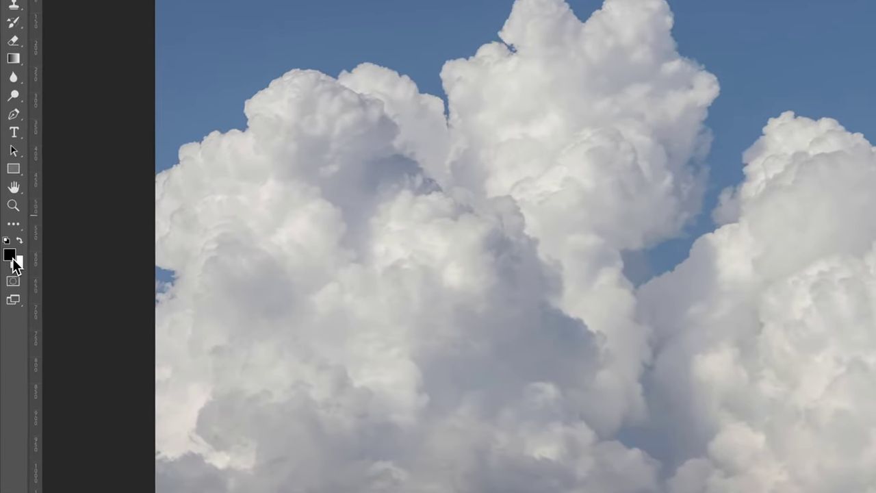
Make white the foreground colour, target the mask, paint a test dab and undo it
click(20, 241)
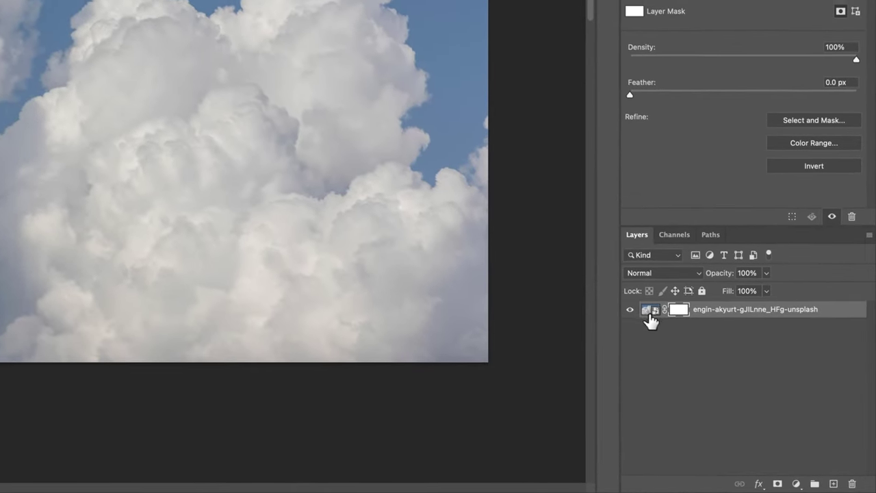
click(749, 389)
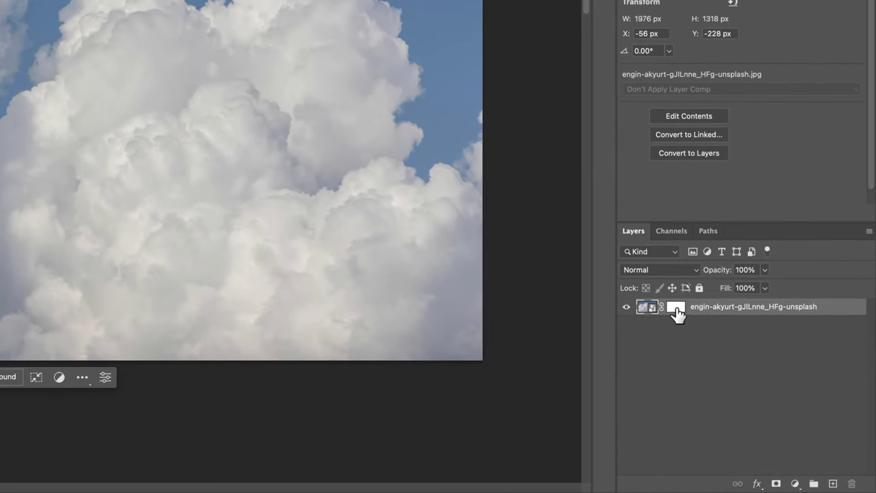
click(675, 309)
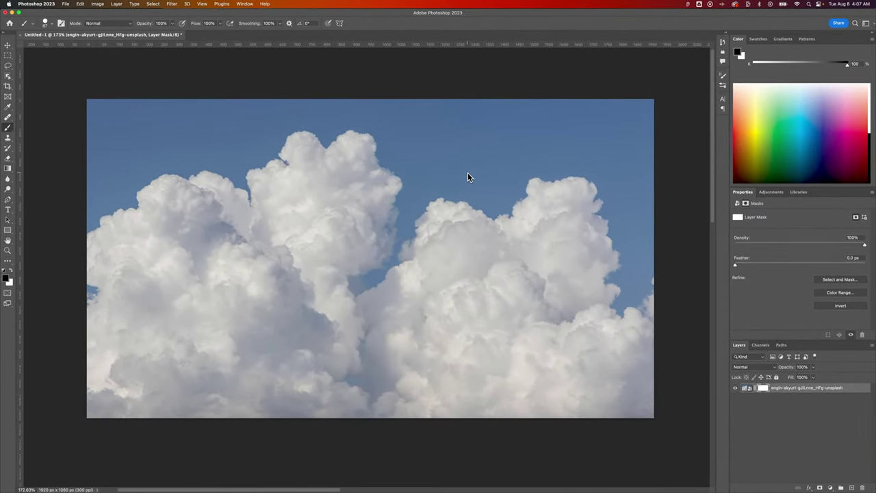
click(467, 173)
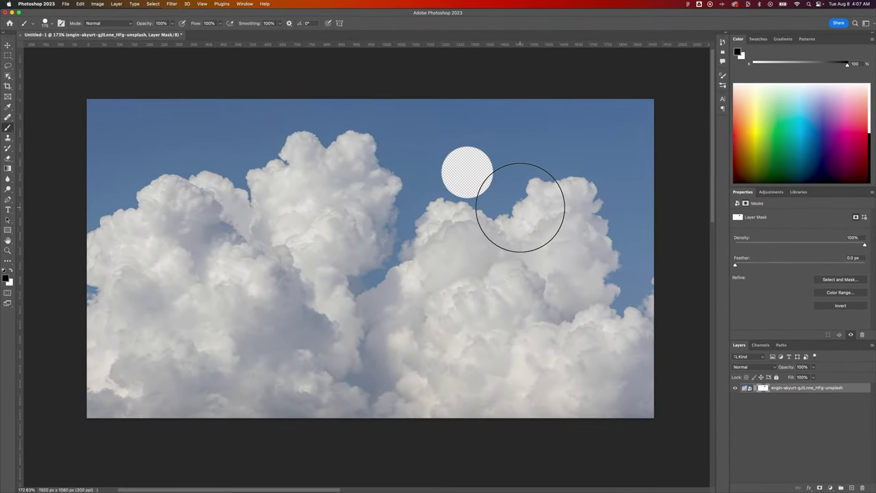
key(super+z)
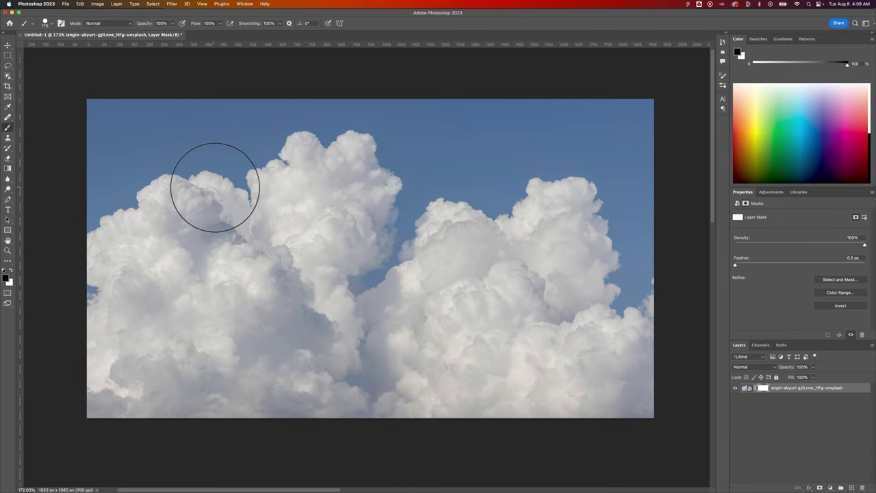
Fill the cloud mask with a reversed vertical gradient so the bottom fades out
key(g)
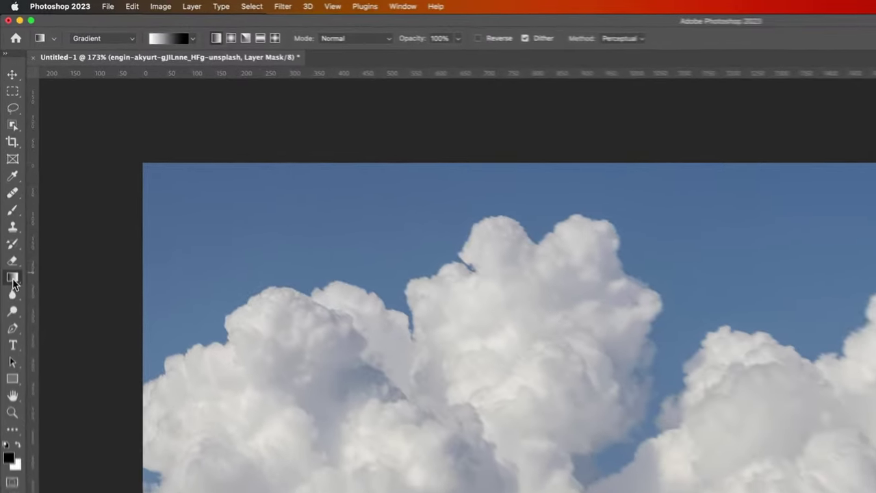
click(8, 168)
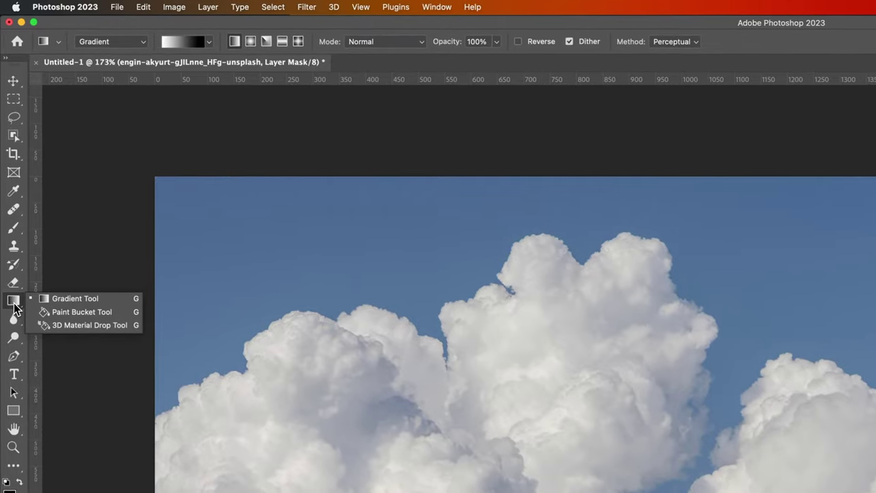
click(72, 306)
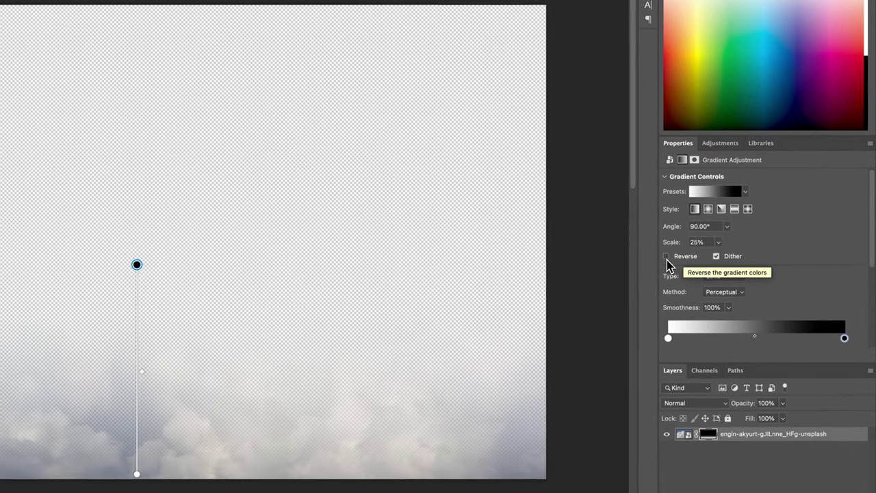
click(735, 269)
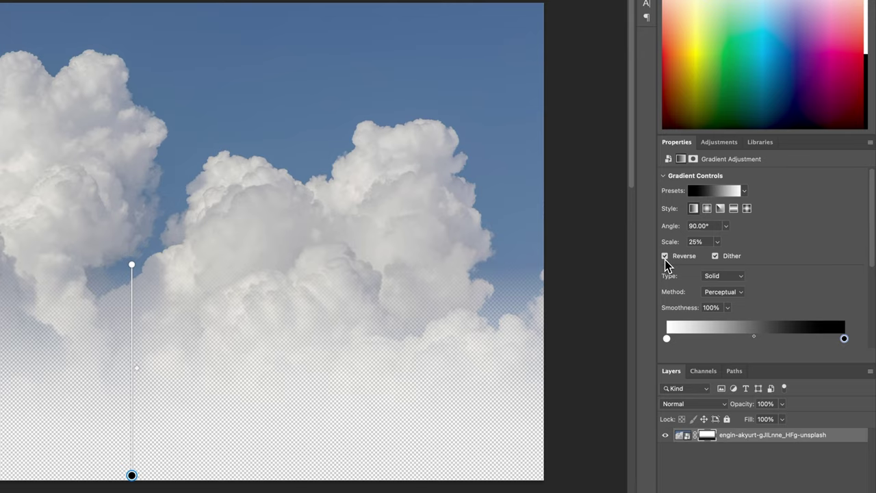
click(665, 256)
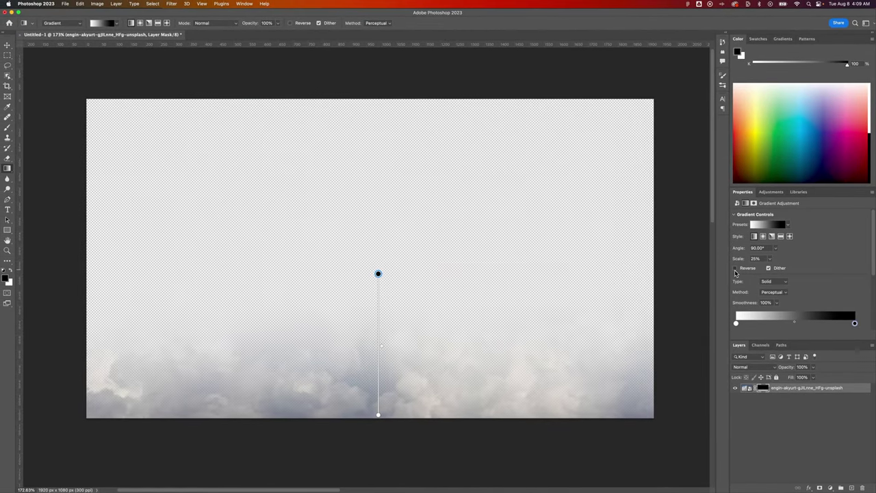
click(736, 271)
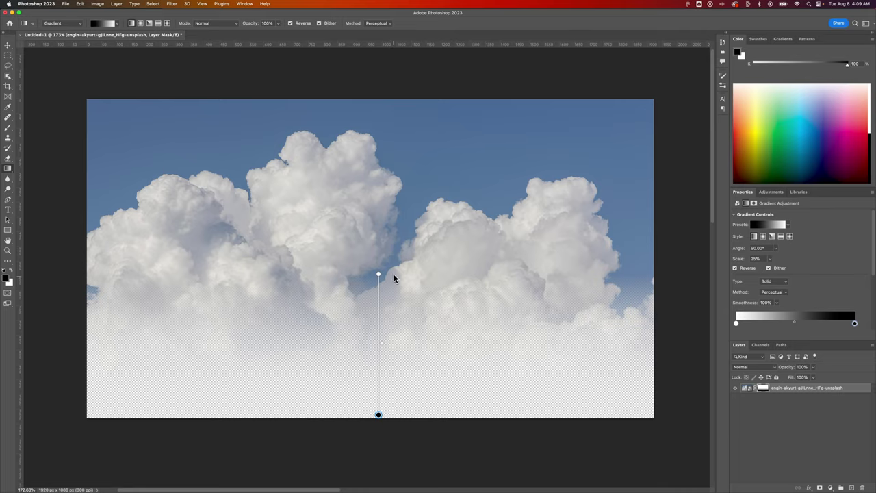
scroll(393, 278, left, 2)
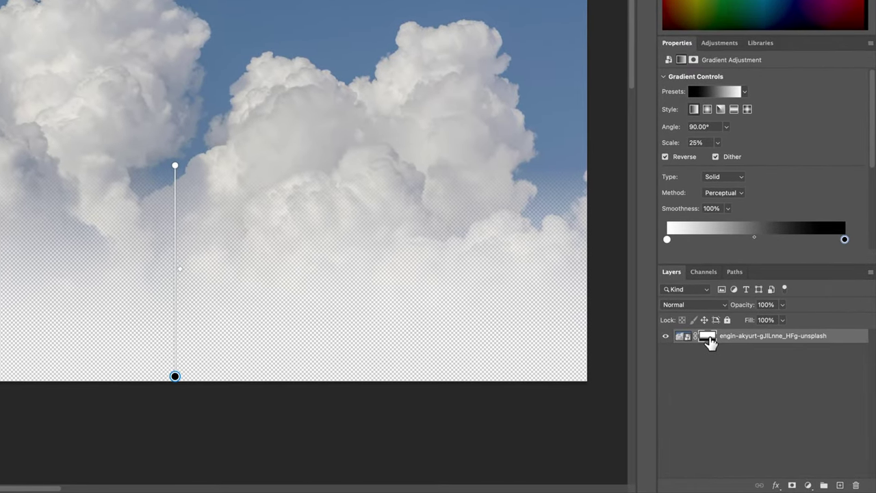
Open Select and Mask on the cloud layer's mask with View set to Black & White
double_click(708, 340)
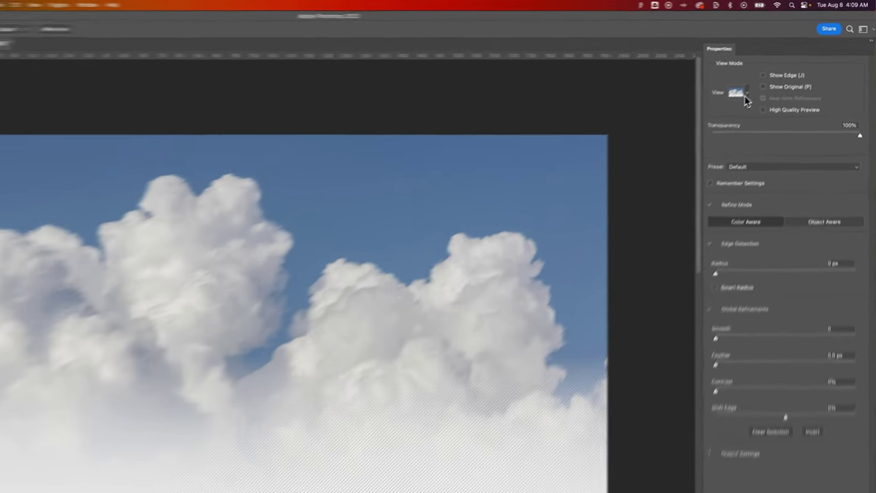
click(771, 69)
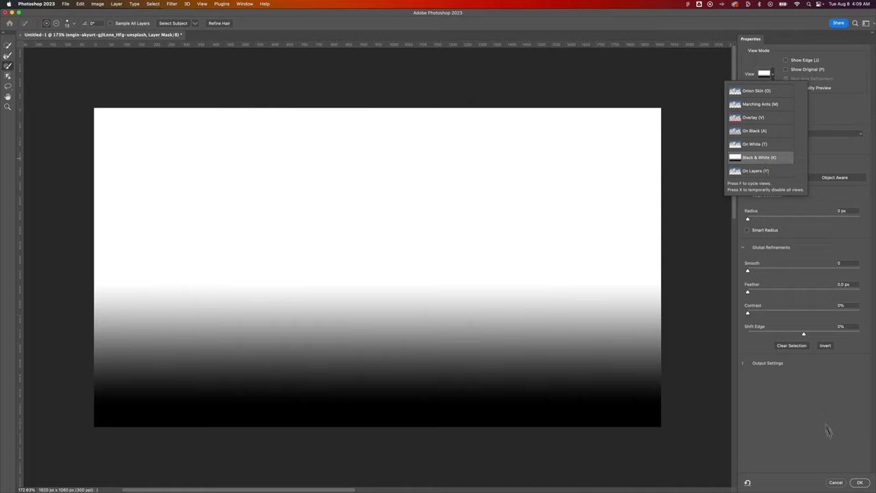
click(842, 487)
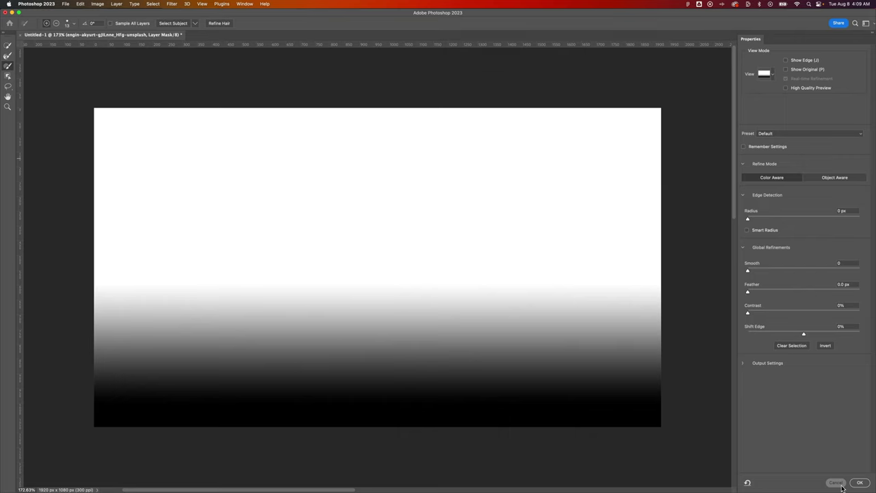
Exit Select and Mask, lower the fade midpoint and set the gradient Scale to 34%
click(843, 487)
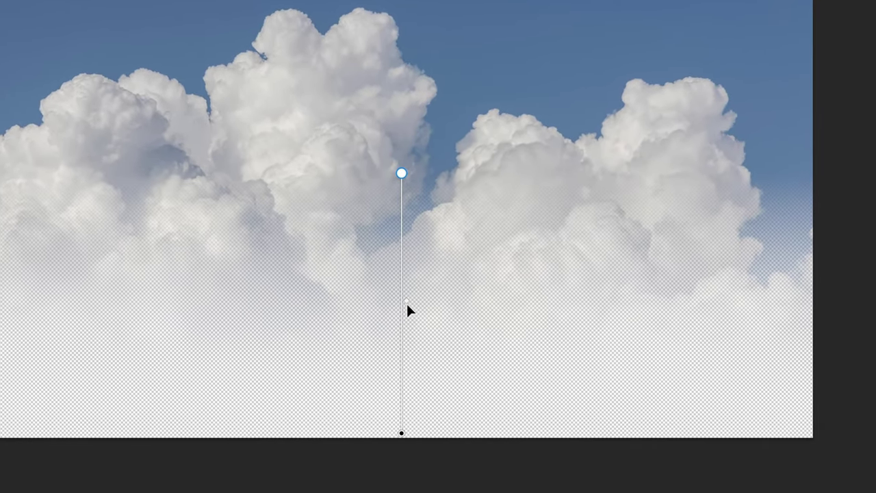
mouse_move(407, 306)
mouse_down()
mouse_move(413, 405)
mouse_move(413, 230)
mouse_move(414, 304)
mouse_up()
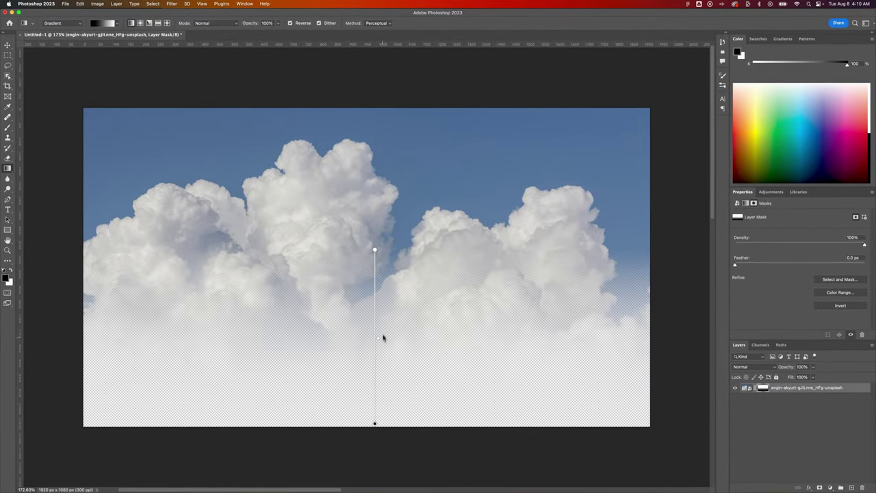
drag(383, 338, 381, 346)
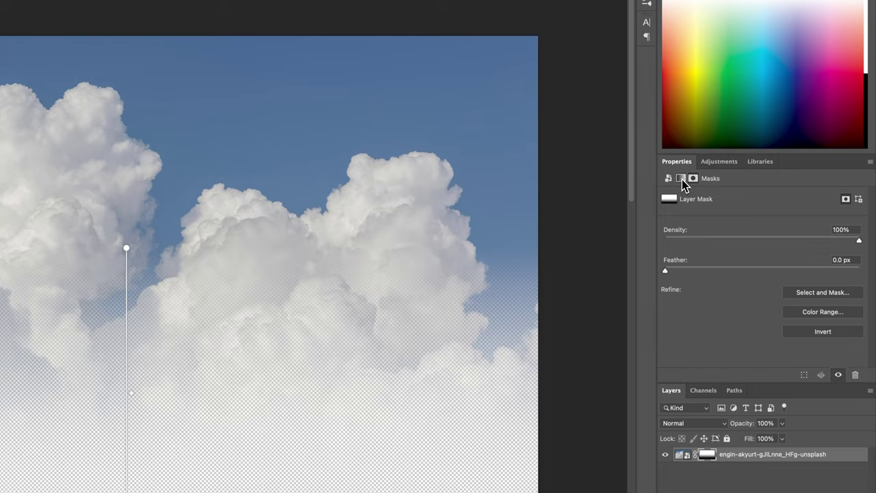
click(681, 178)
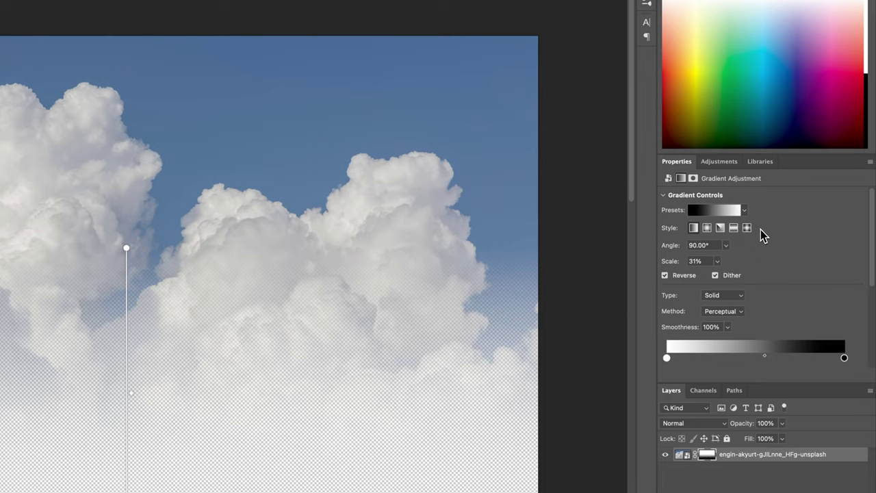
click(716, 260)
drag(716, 274, 716, 273)
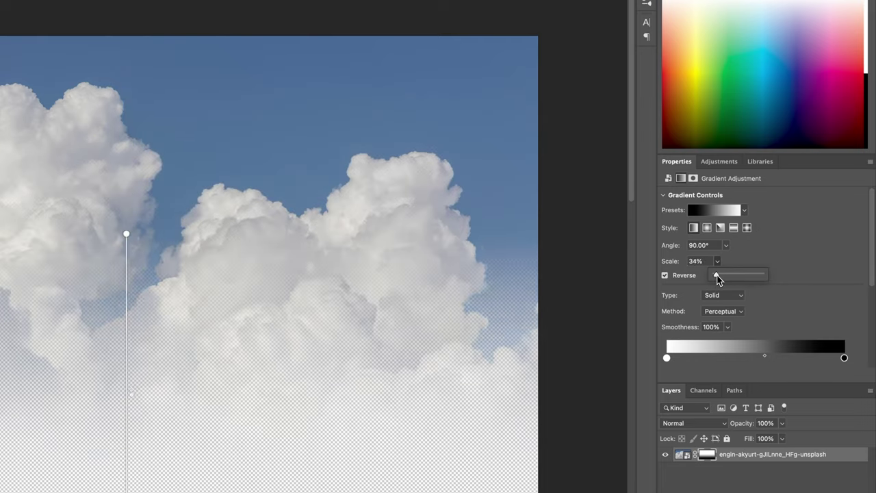
Try the Linear and Classic gradient methods, then set the method back to Perceptual
click(725, 313)
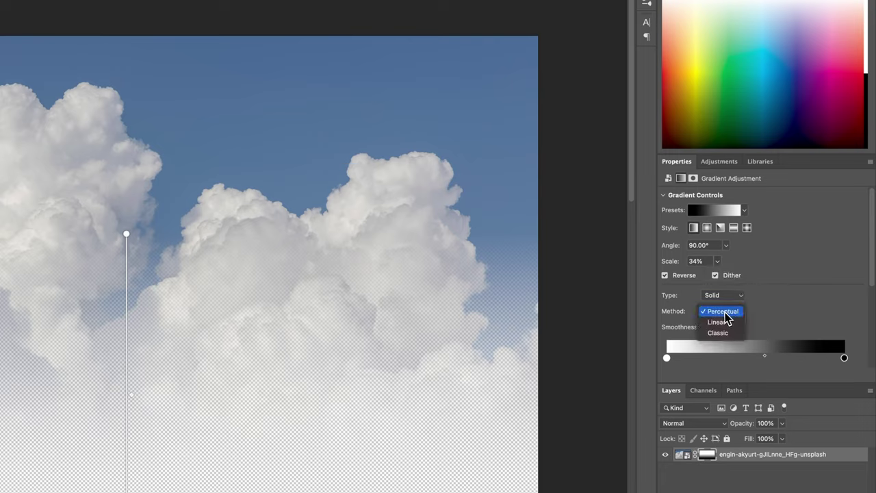
click(725, 324)
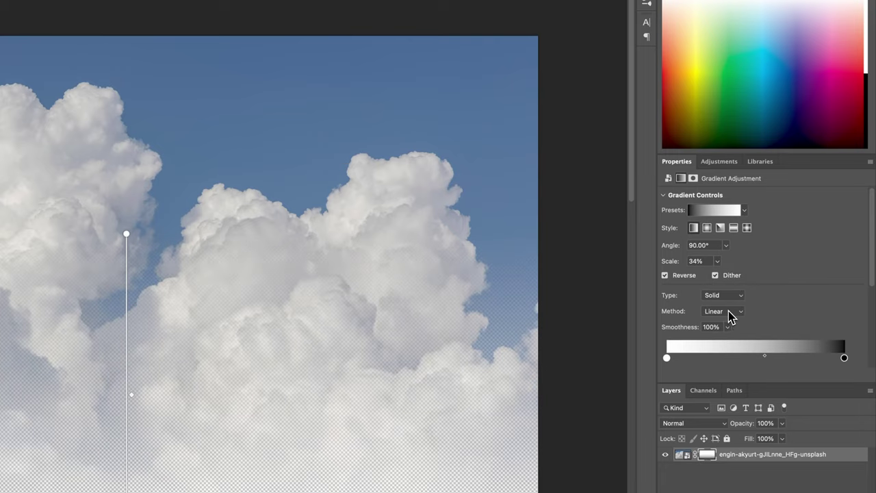
click(727, 318)
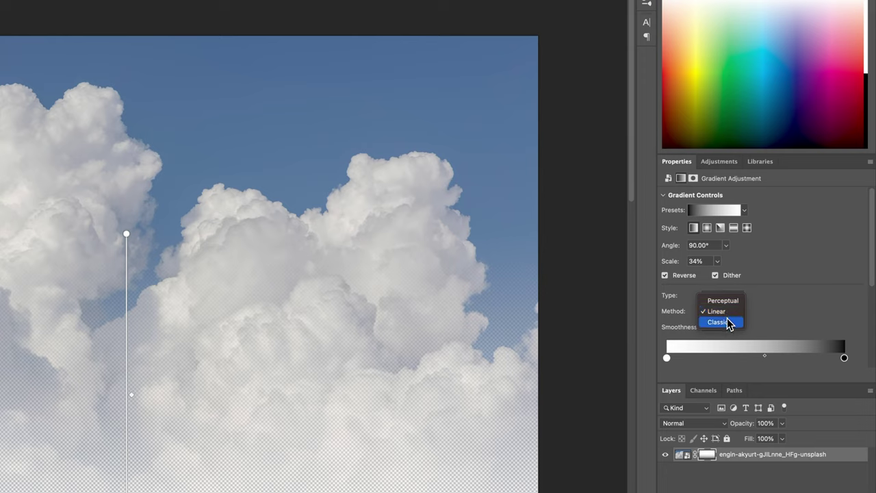
click(727, 322)
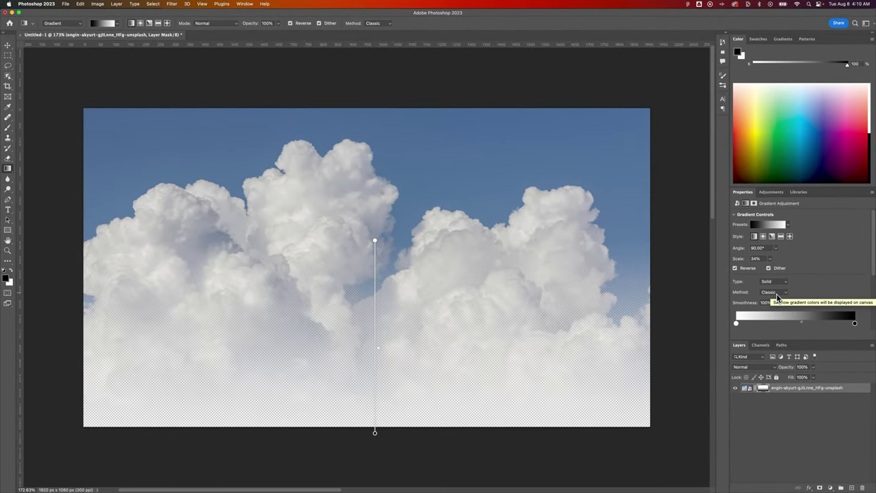
click(773, 293)
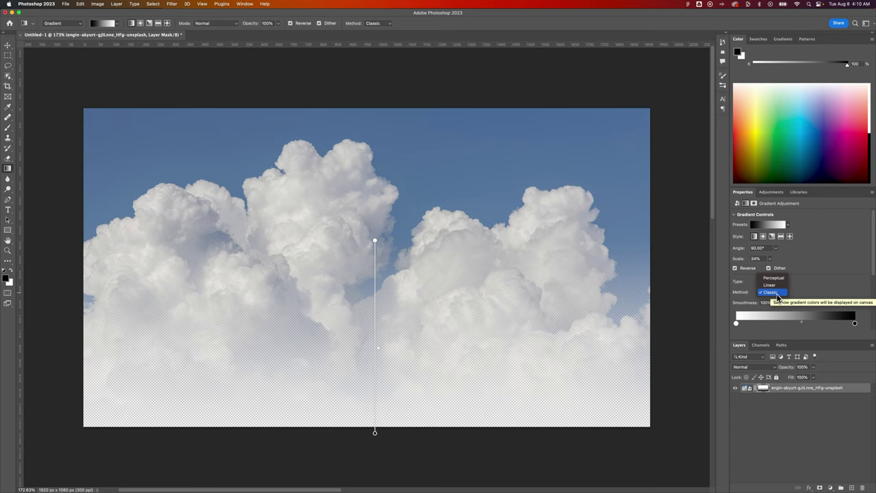
click(777, 278)
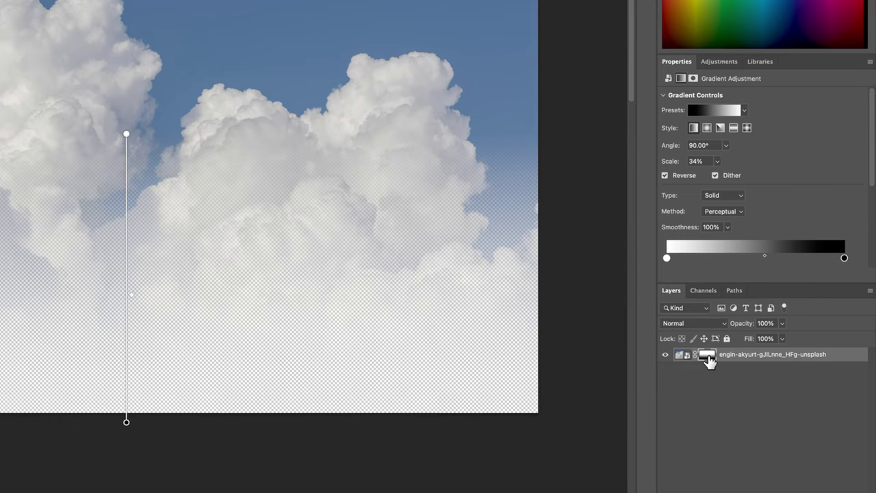
Toggle the cloud mask off and back on to compare, then target the cloud image
shift+click(707, 356)
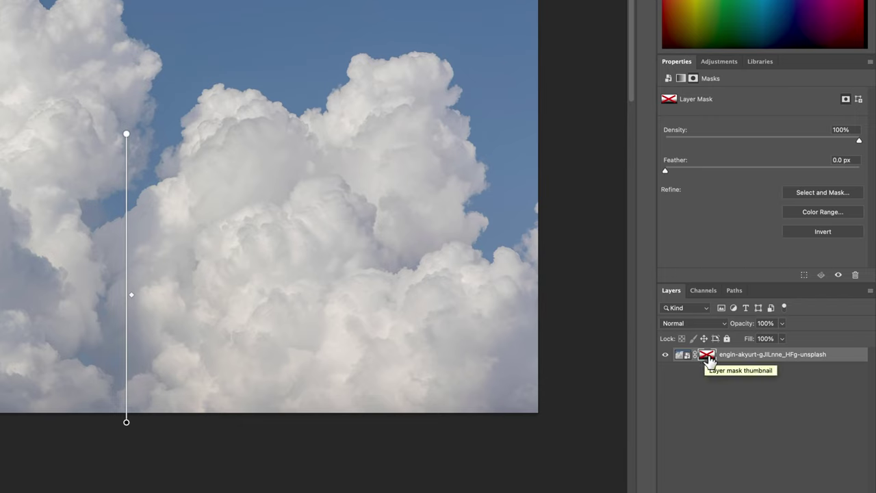
shift+click(709, 361)
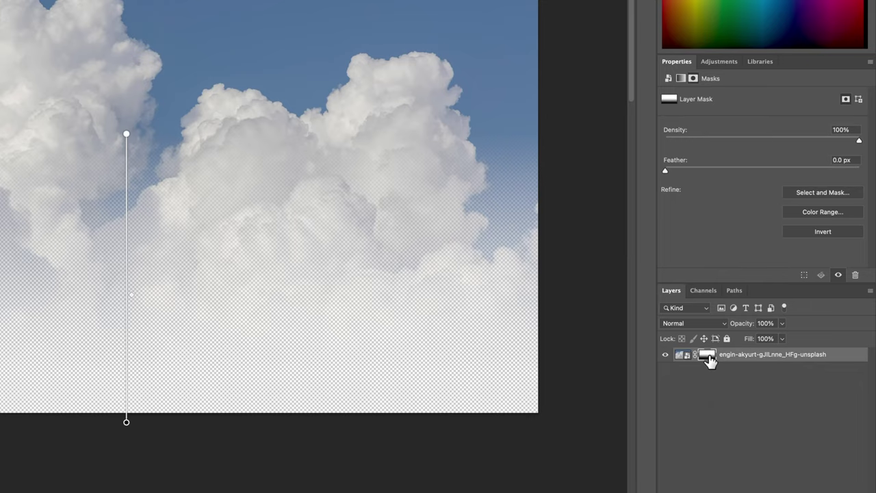
right_click(709, 361)
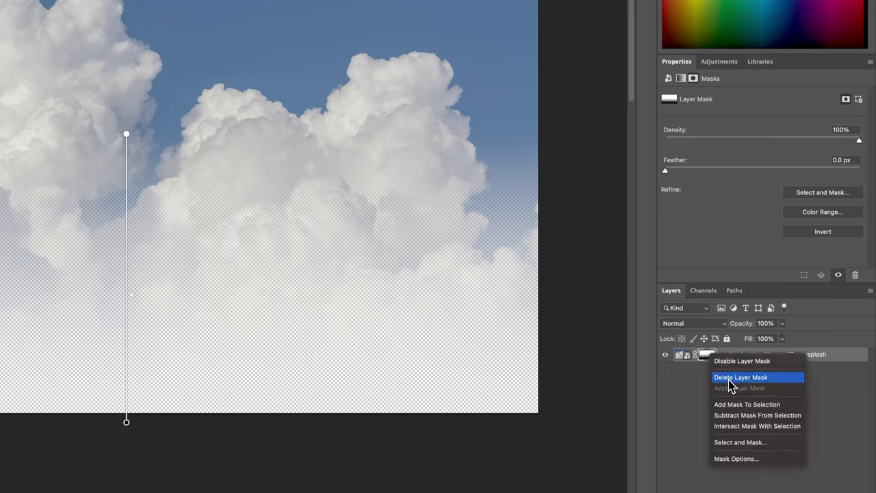
click(830, 360)
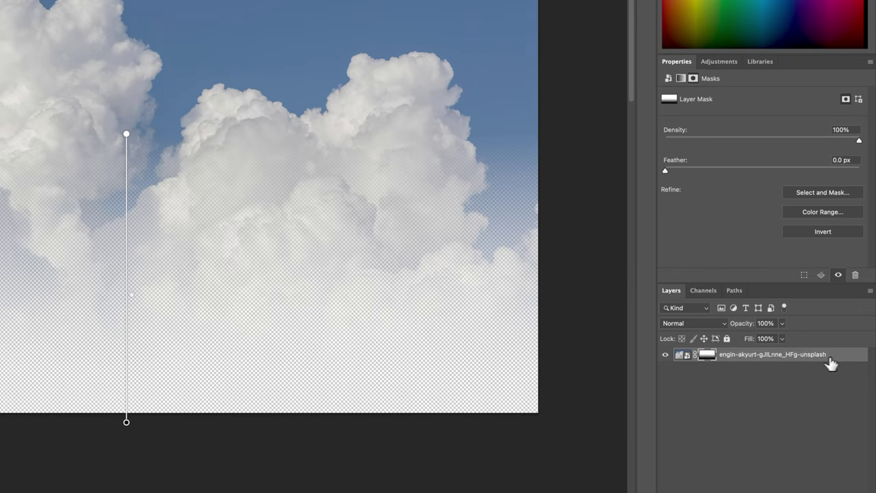
click(686, 360)
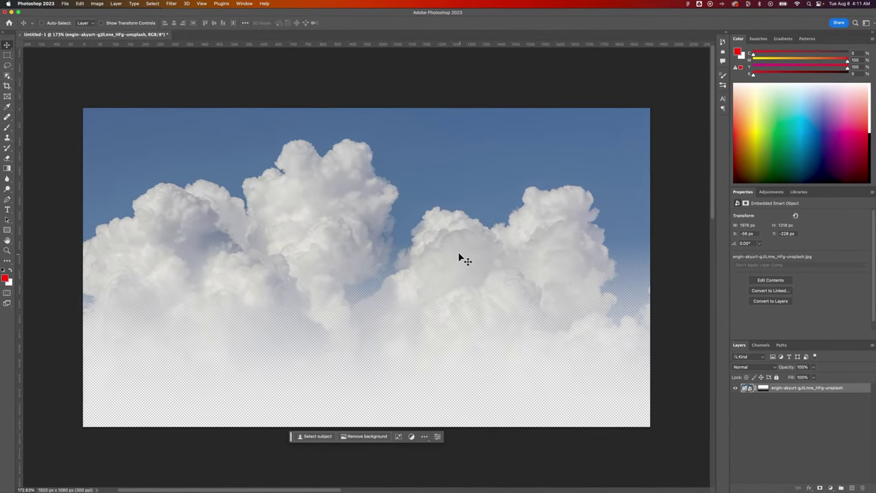
Drag the cloud photo right and down to X 31 px, Y -135 px
drag(572, 326, 585, 348)
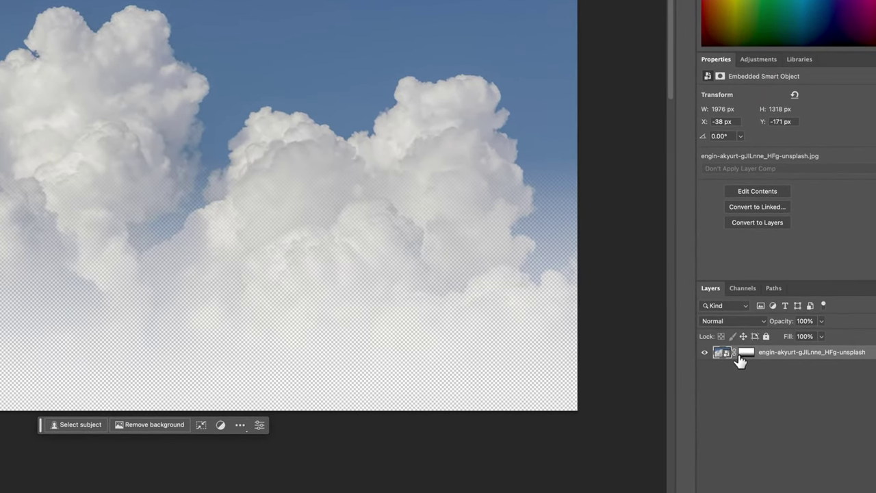
click(721, 353)
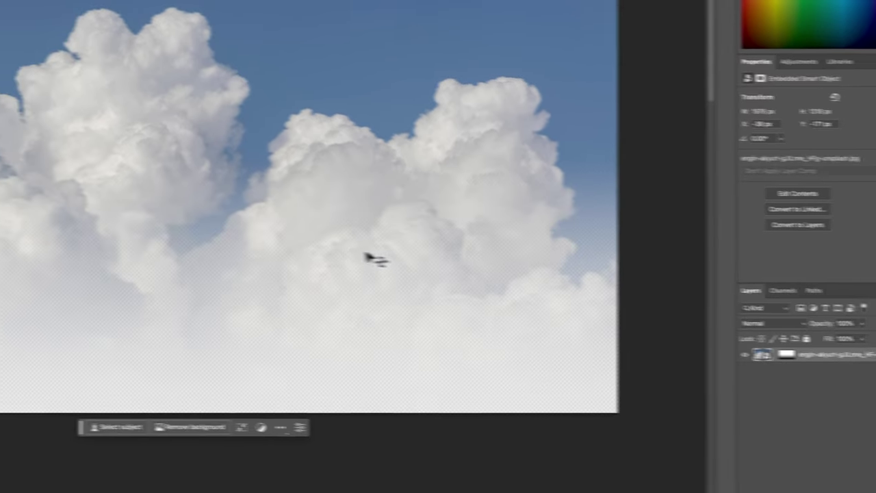
drag(343, 212, 311, 244)
drag(438, 252, 515, 302)
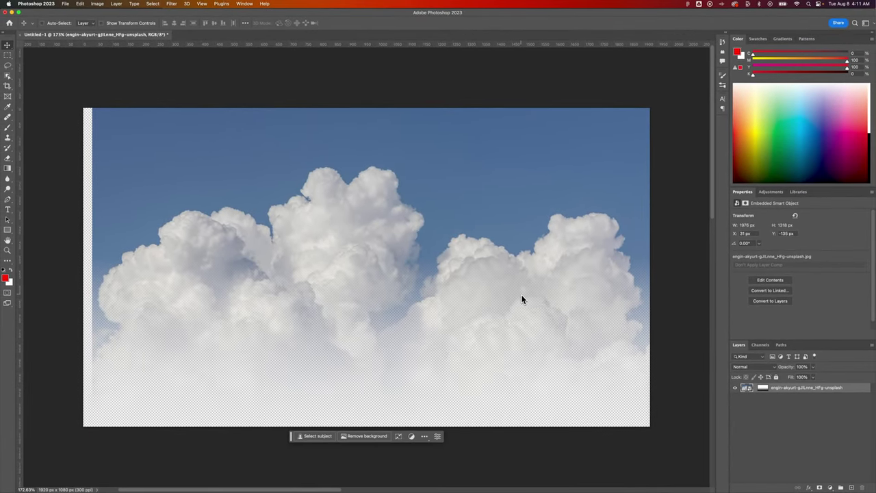
Transform the cloud photo to 2287 × 1525 px at X -142, Y -244 to fill the canvas
key(super+minus)
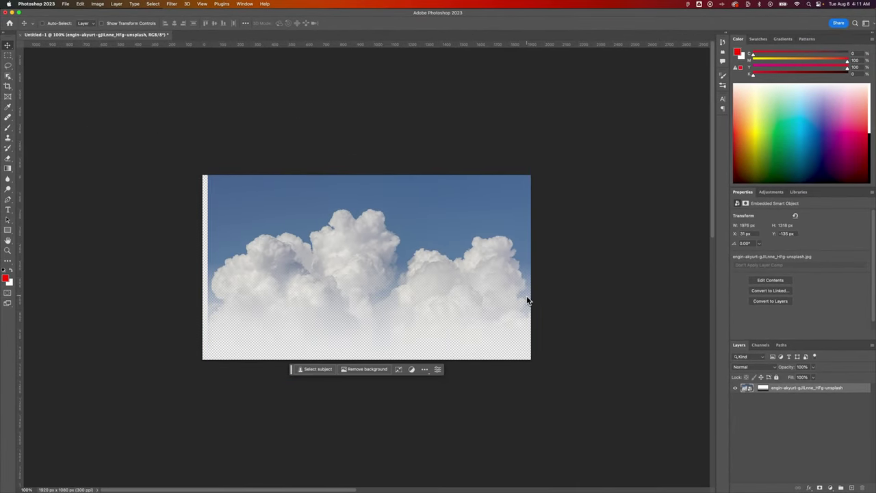
key(super+t)
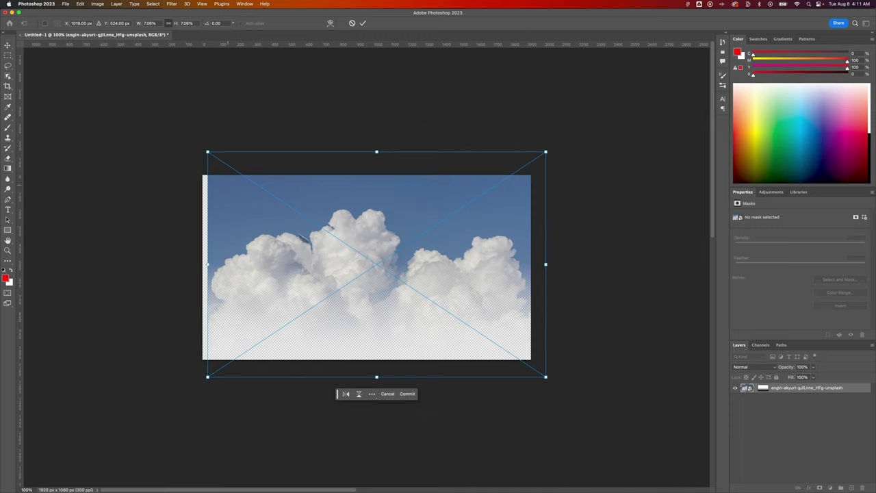
drag(209, 153, 153, 114)
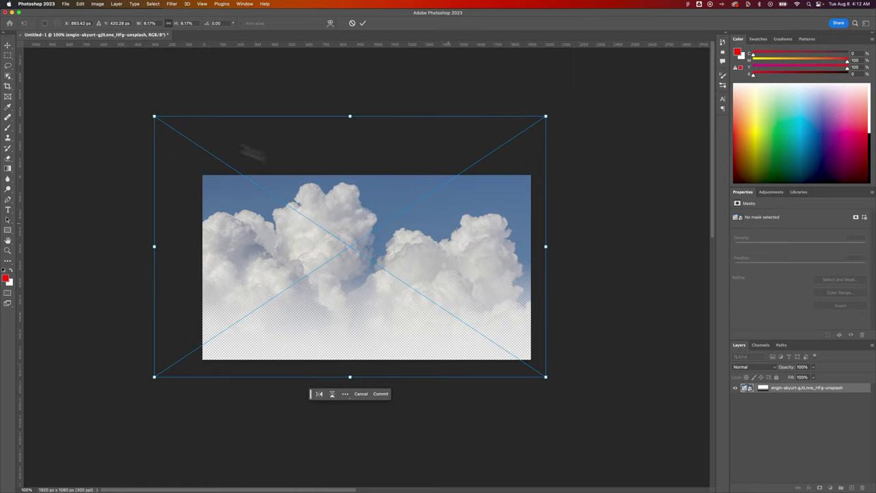
drag(450, 270, 474, 286)
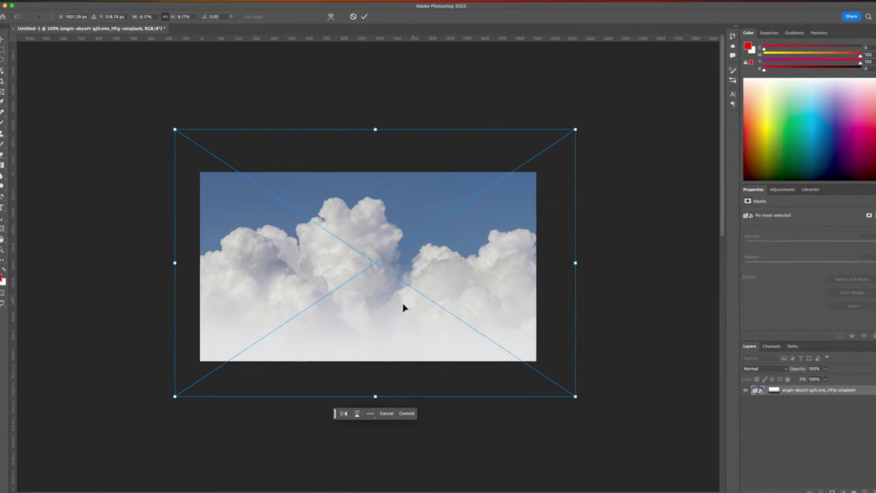
key(Return)
key(super+equal)
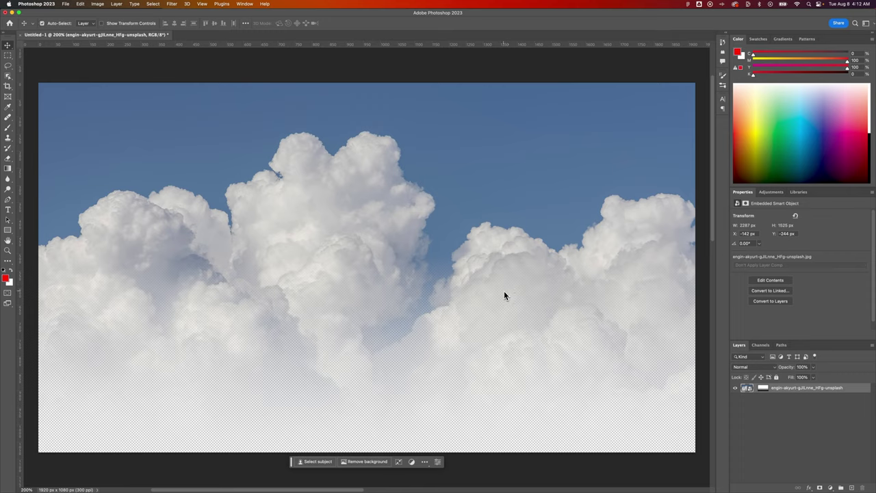
Zoom the view out and target the cloud layer's mask
key(super+minus)
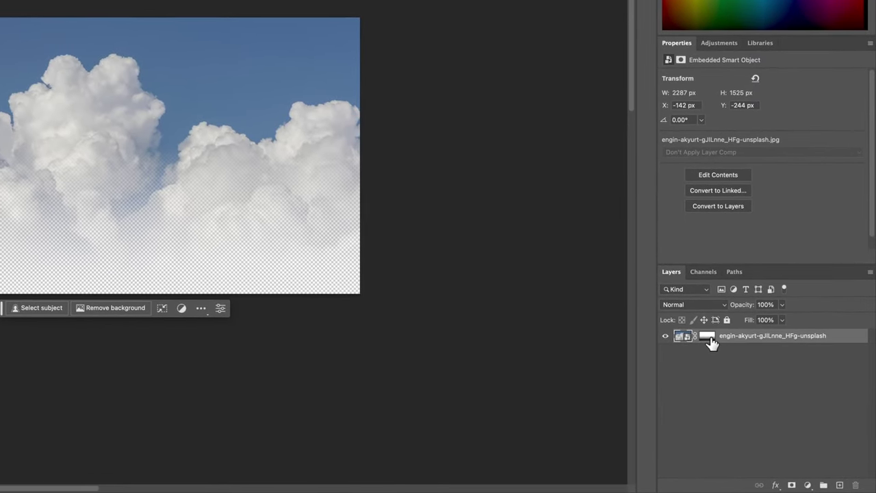
click(710, 340)
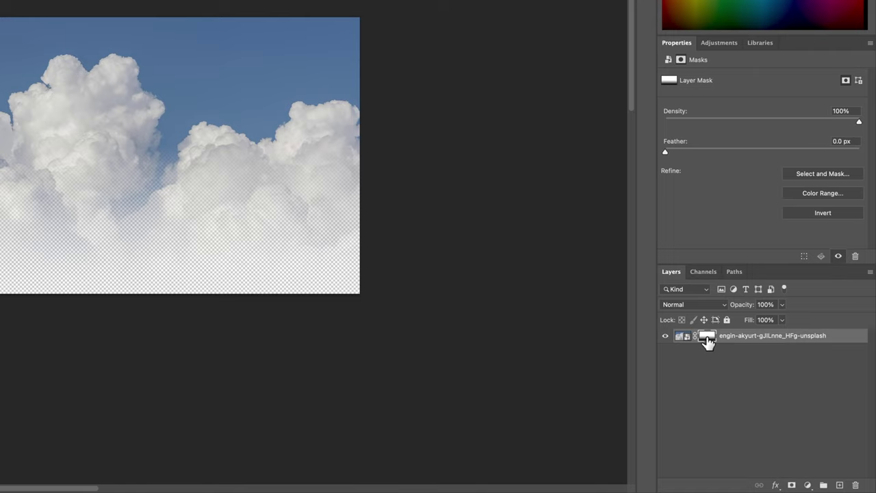
right_click(708, 342)
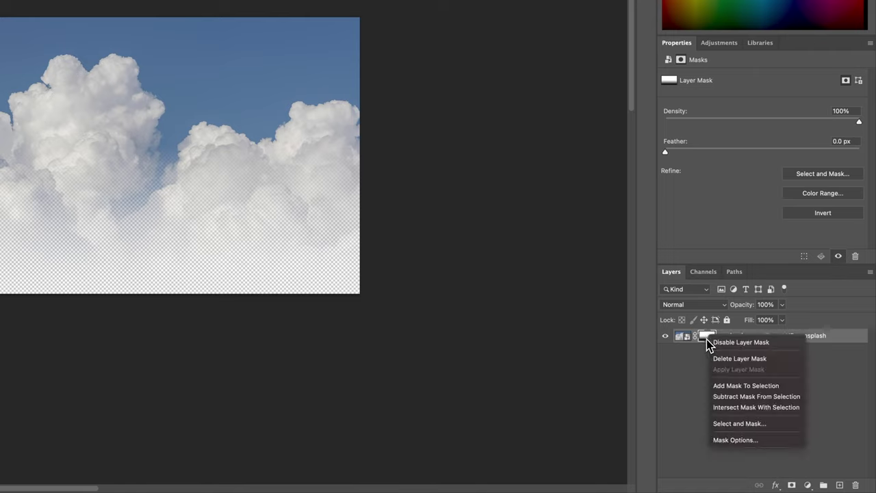
key(Escape)
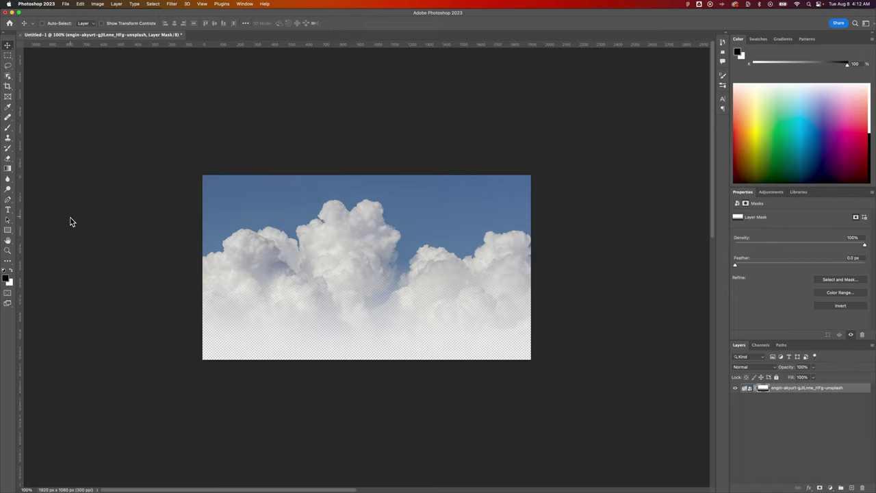
Set the Brush to about 194 px with 0% hardness
key(b)
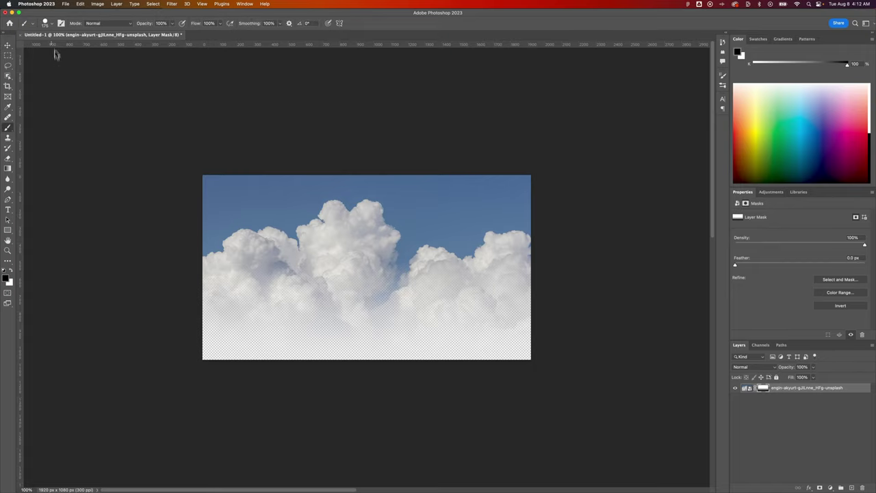
click(51, 23)
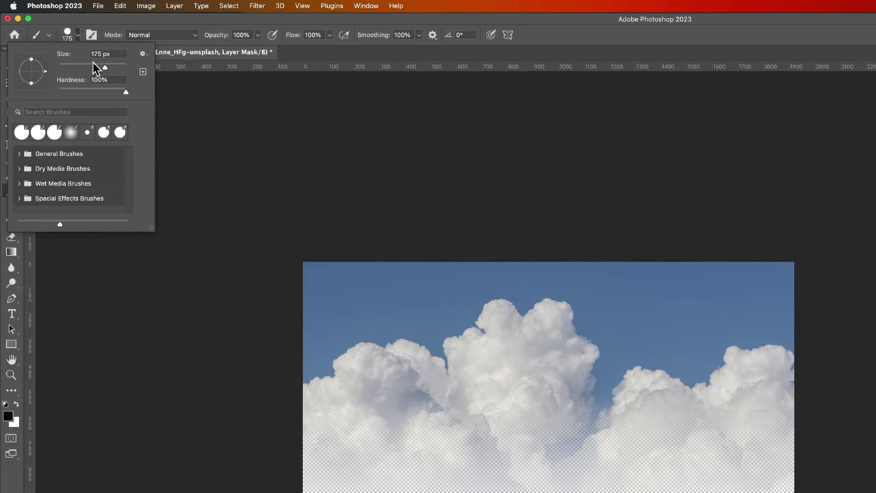
mouse_move(92, 61)
mouse_down()
mouse_move(108, 67)
mouse_move(113, 95)
mouse_move(42, 104)
mouse_up()
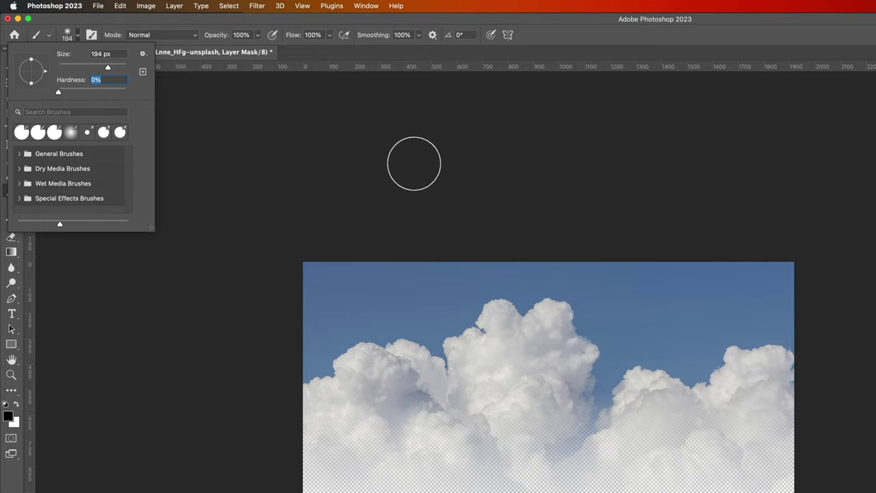
click(438, 172)
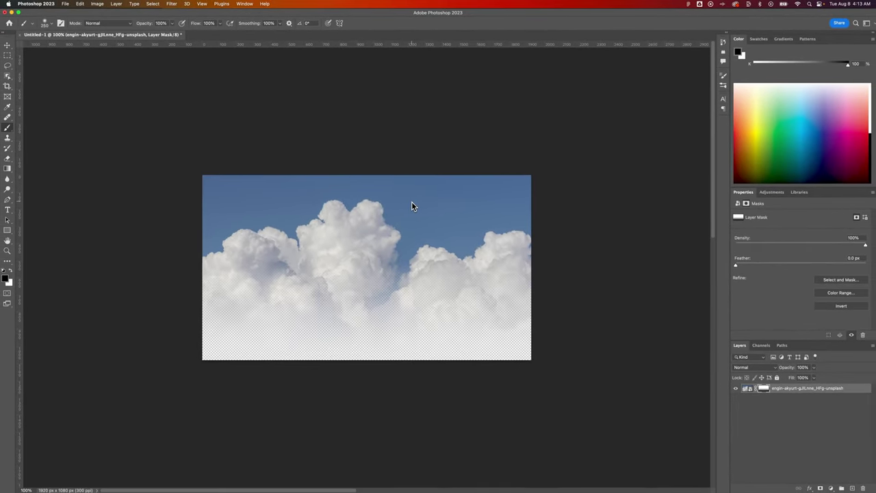
With an enlarged brush, paint black on the cloud mask to fade the top-right sky and left edge
key(])
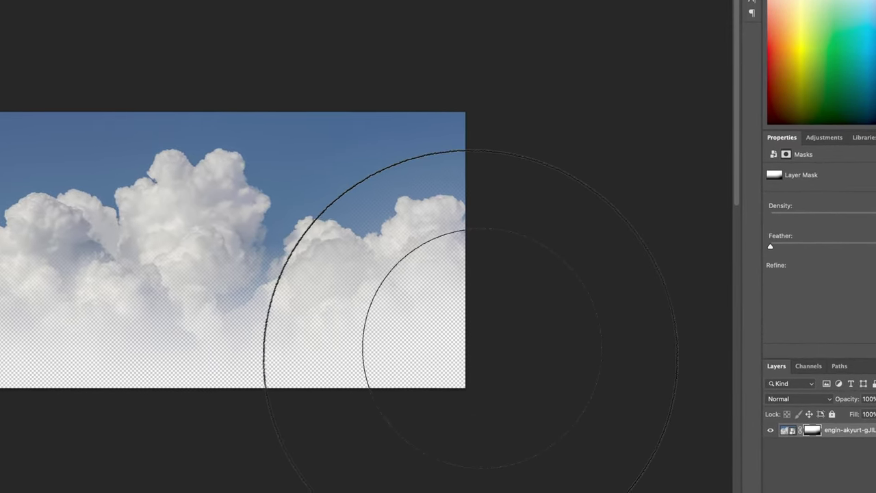
mouse_move(517, 295)
mouse_down()
mouse_move(524, 297)
mouse_move(528, 251)
mouse_move(557, 196)
mouse_move(556, 220)
mouse_move(548, 160)
mouse_move(560, 88)
mouse_move(574, 139)
mouse_up()
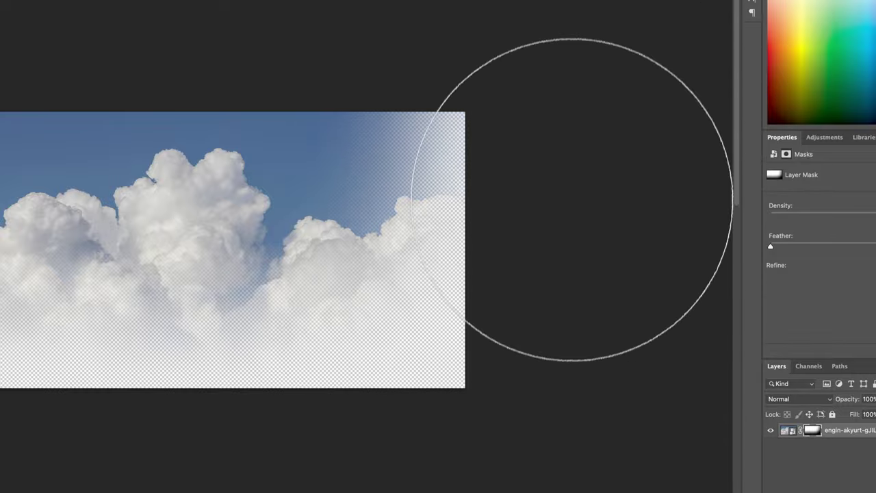
key(bracketleft)
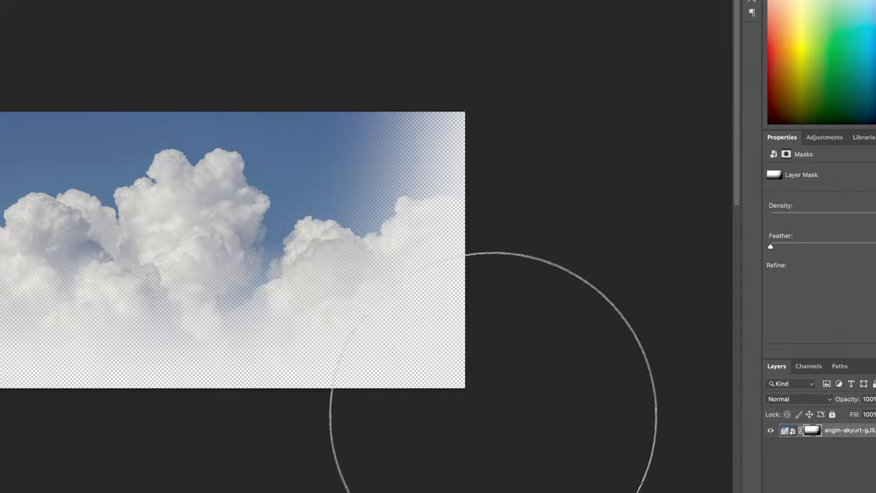
key(bracketright)
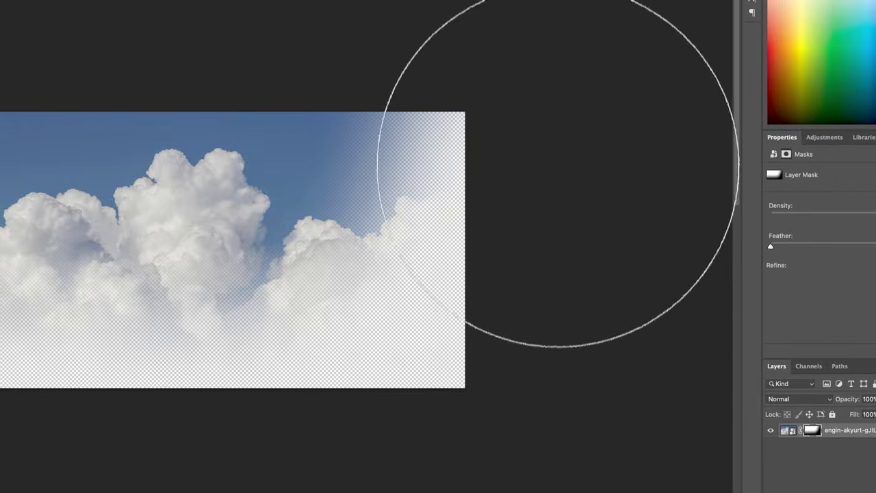
key(bracketleft)
key(bracketright)
key(bracketright)
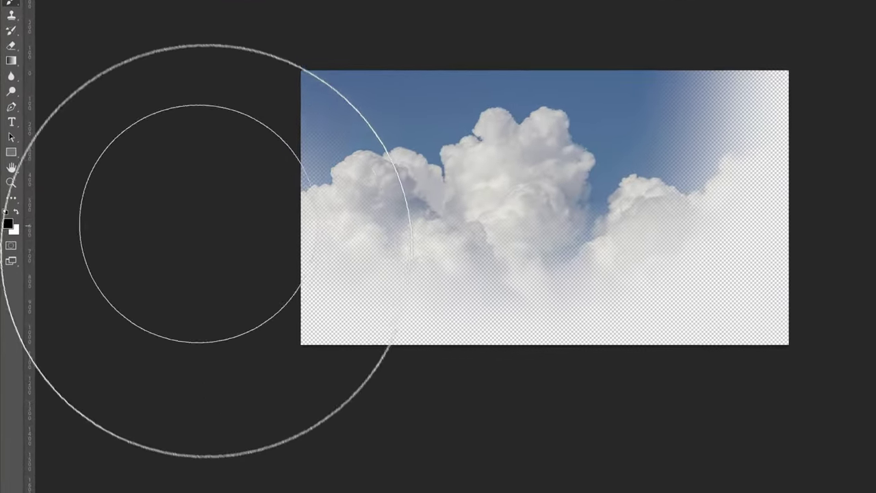
drag(143, 288, 132, 269)
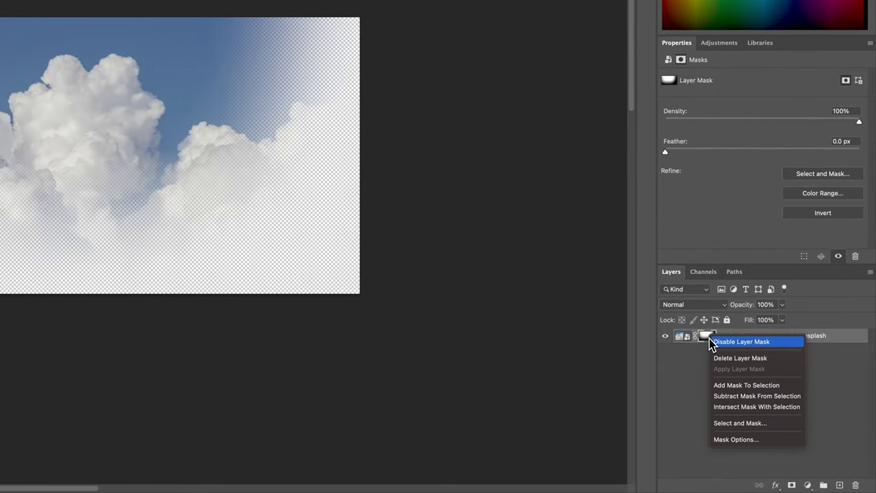
Replace the cloud layer's mask with a fresh one and paint the right side fully transparent
click(724, 363)
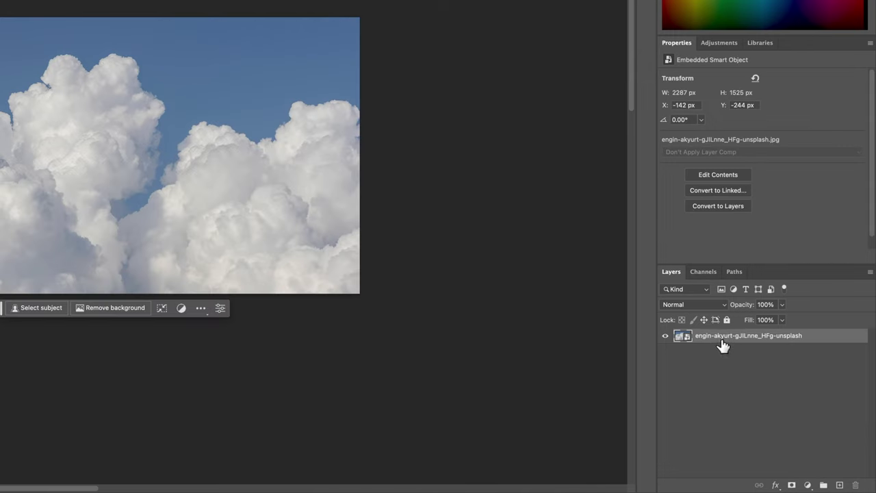
click(792, 485)
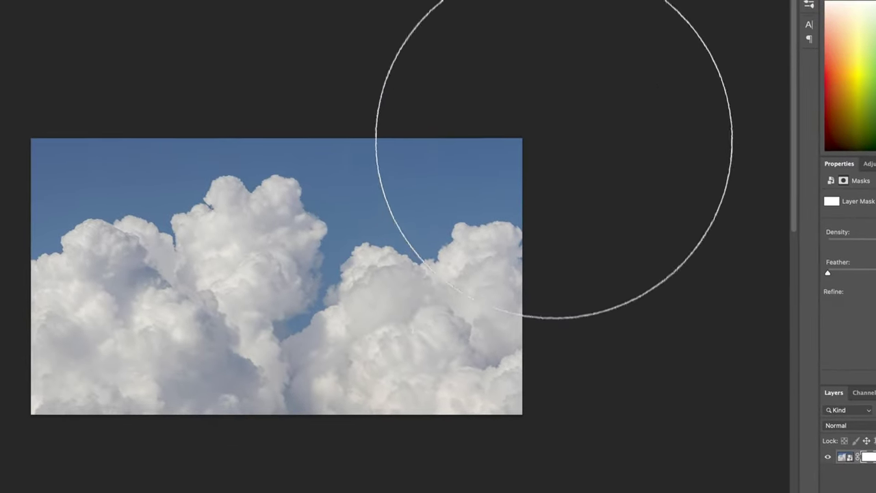
click(554, 144)
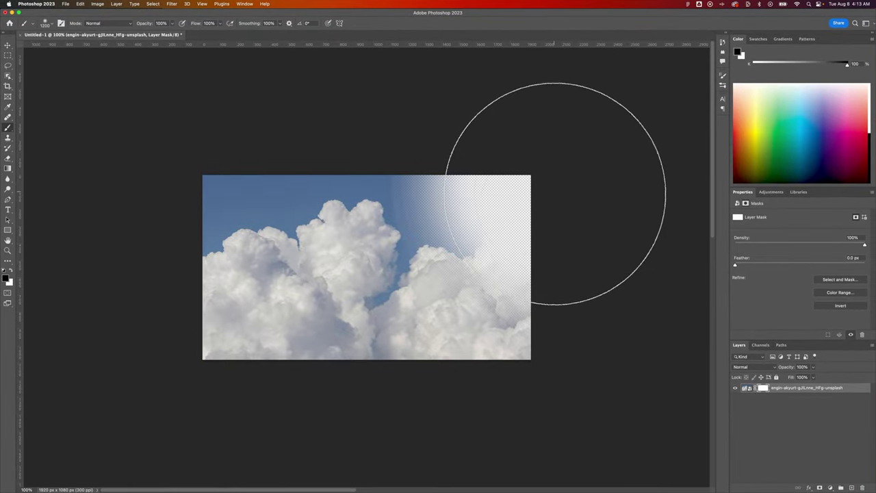
drag(555, 193, 577, 251)
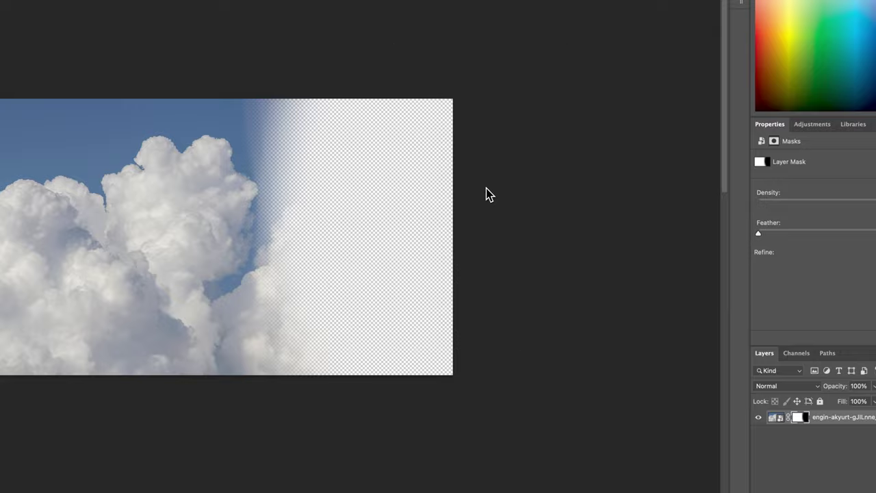
drag(431, 245, 498, 206)
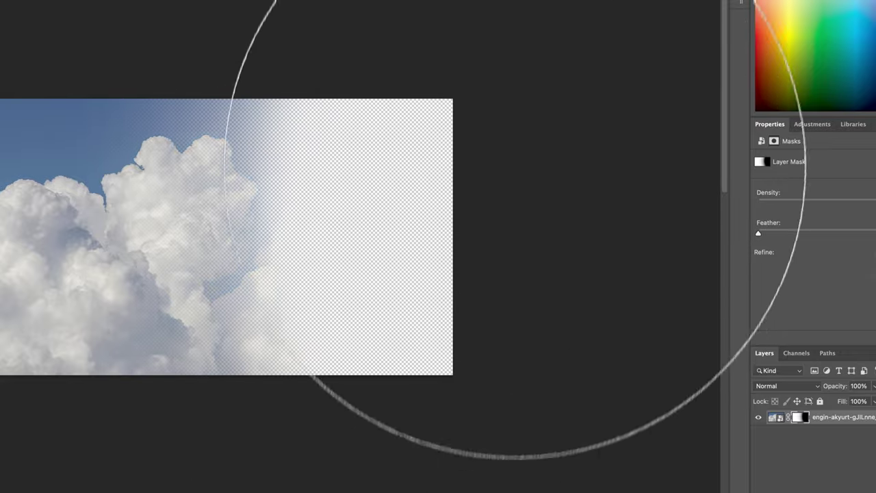
Fine-tune the brush size, then switch to the Move tool and zoom the view to 200%
key(bracketleft)
key(bracketleft)
key(bracketright)
key(bracketright)
key(bracketright)
key(bracketright)
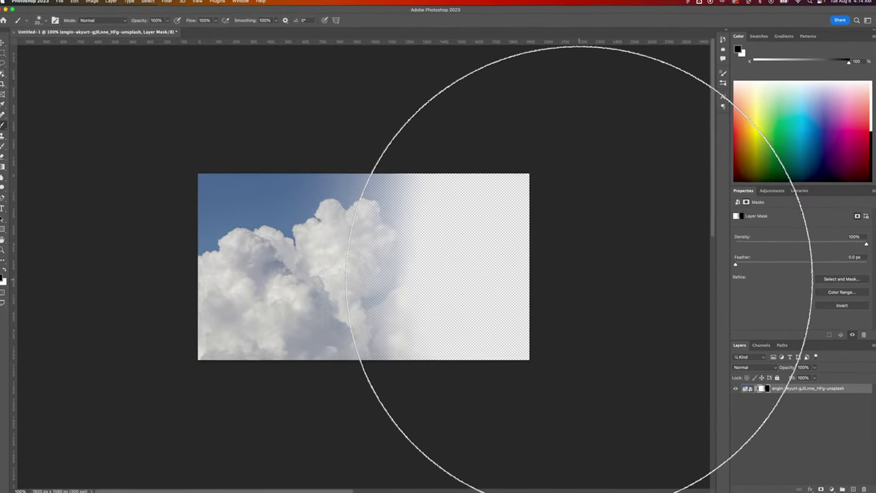
key(bracketleft)
key(bracketleft)
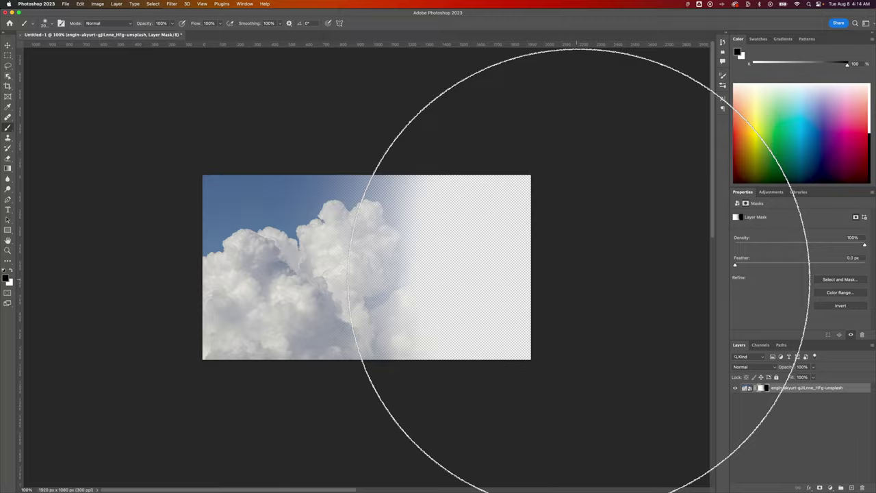
key(bracketleft)
key(bracketright)
key(bracketleft)
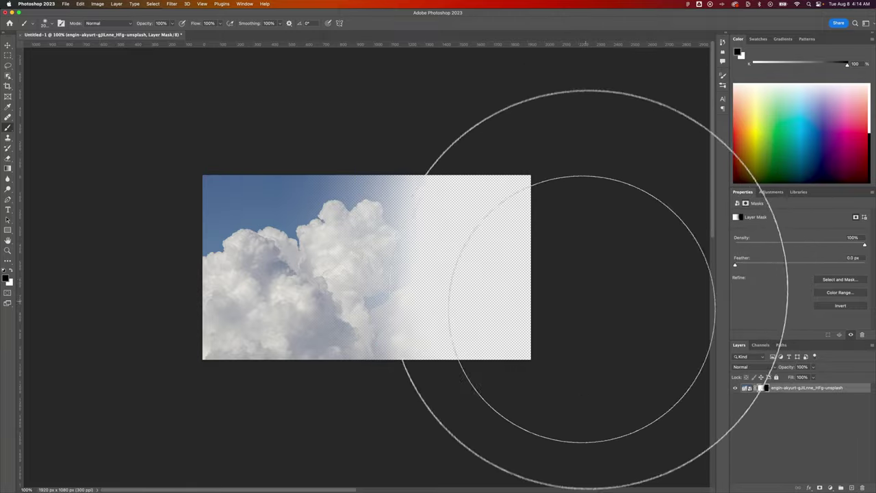
key(bracketright)
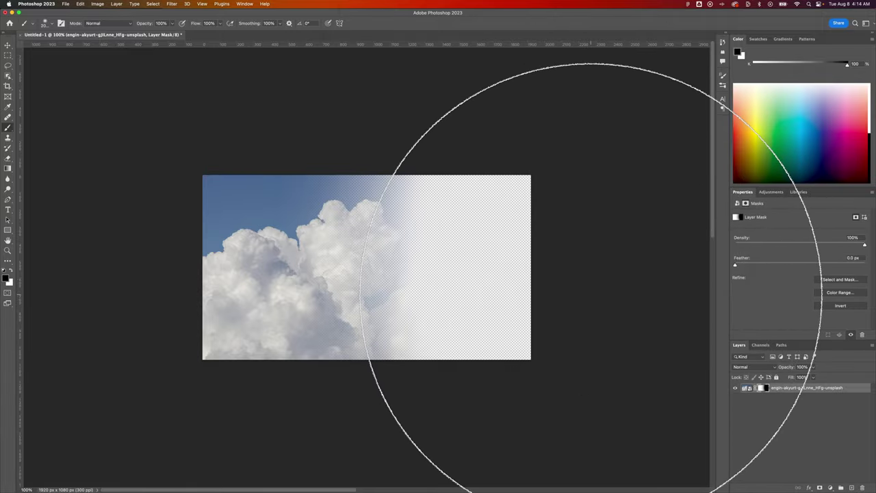
key(v)
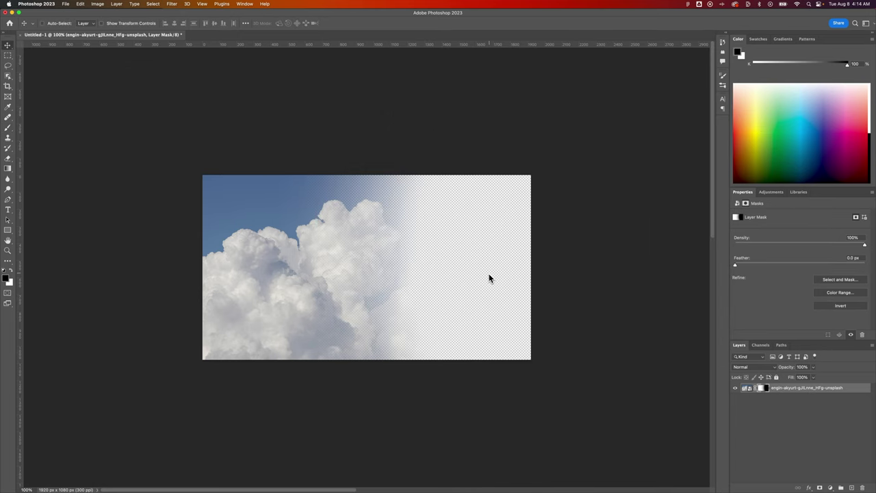
key(super+equal)
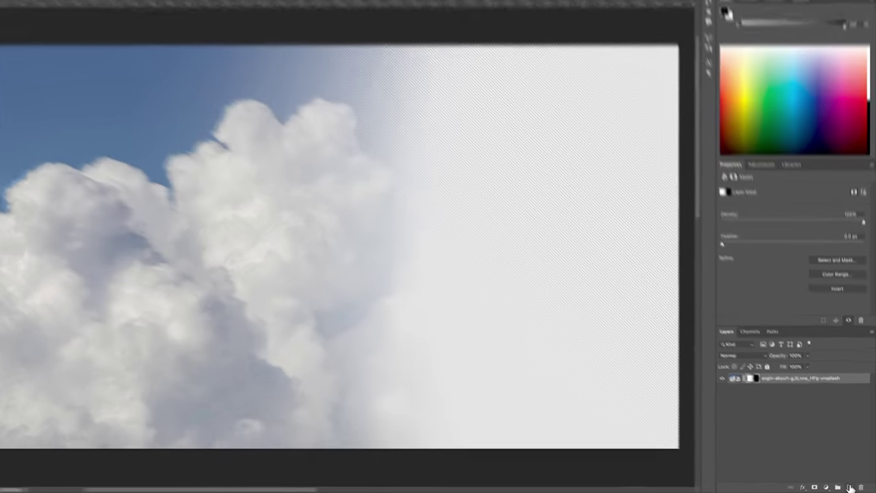
Create a new Layer 1 and place it beneath the masked cloud photo layer
click(852, 487)
drag(776, 388, 774, 397)
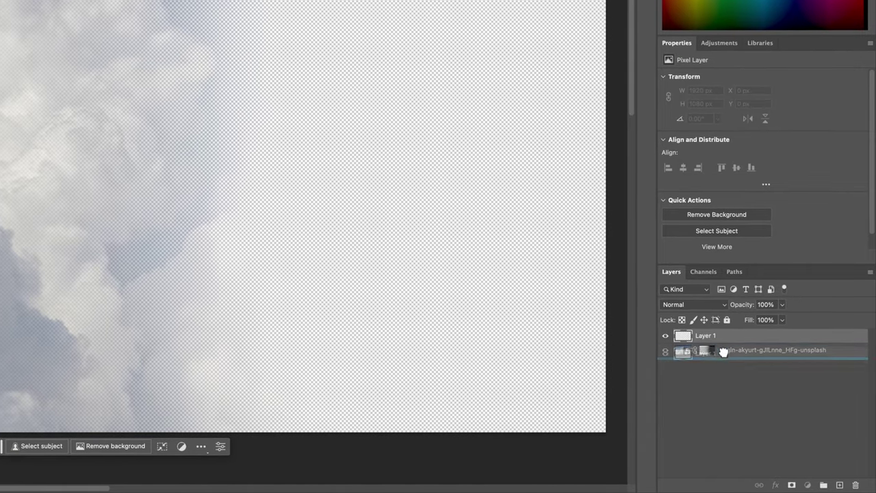
drag(722, 356, 721, 357)
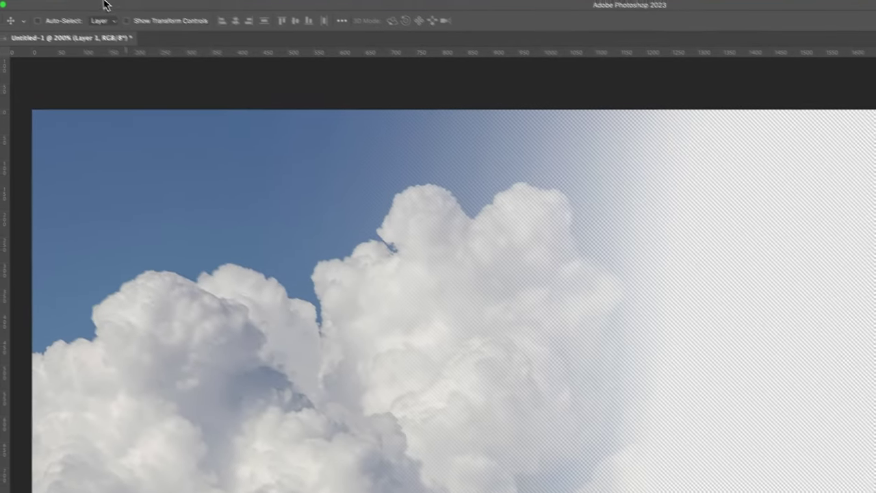
Fill Layer 1 through Edit > Fill with a custom pale off-white yellow, #f4f3ec
click(119, 5)
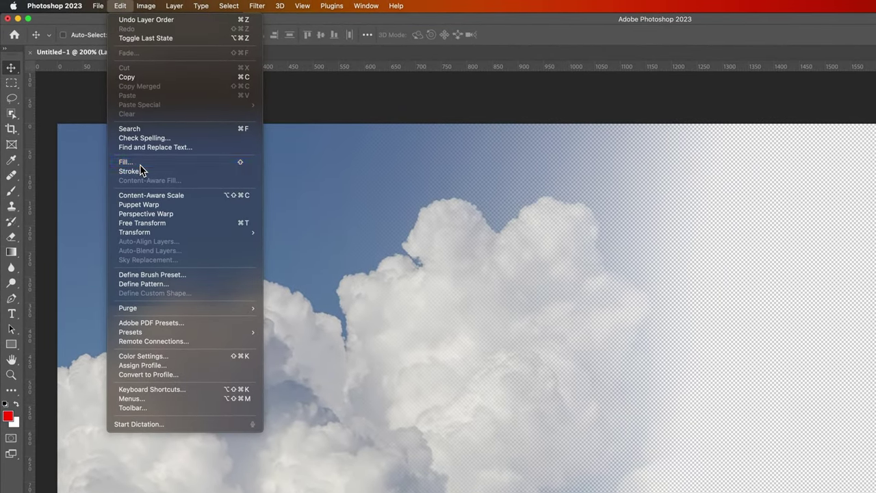
click(140, 163)
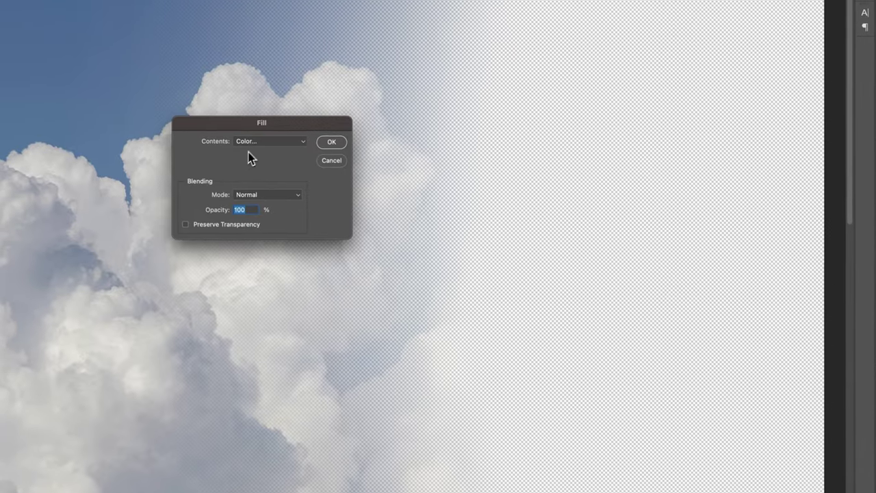
click(258, 143)
click(259, 144)
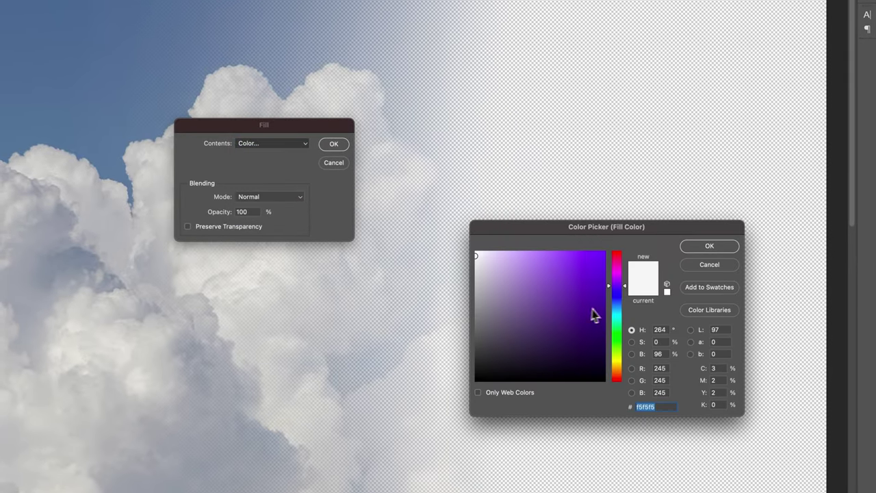
drag(616, 355, 616, 363)
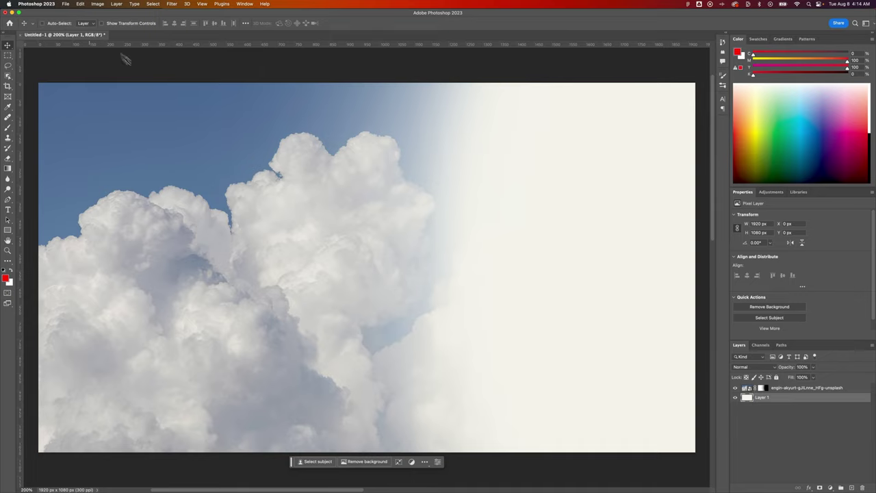
Refill Layer 1 through Edit > Fill with a warmer, stronger pale yellow from the Color Picker
click(80, 3)
click(85, 107)
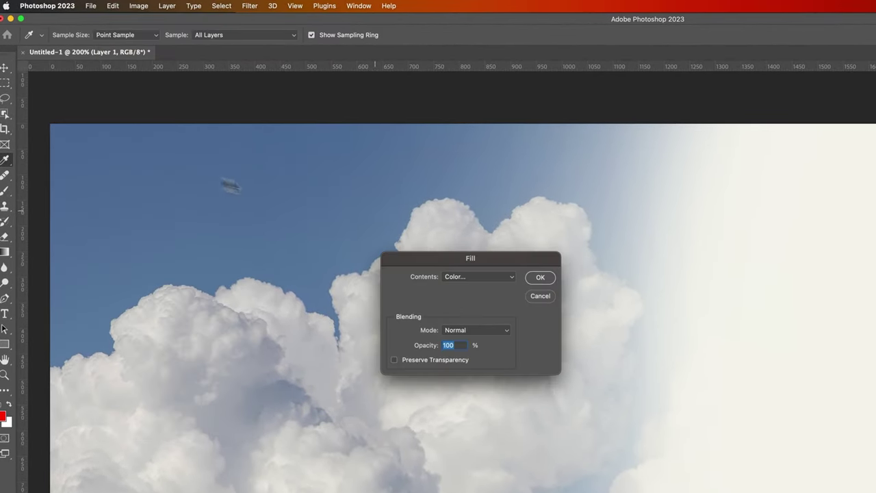
click(500, 279)
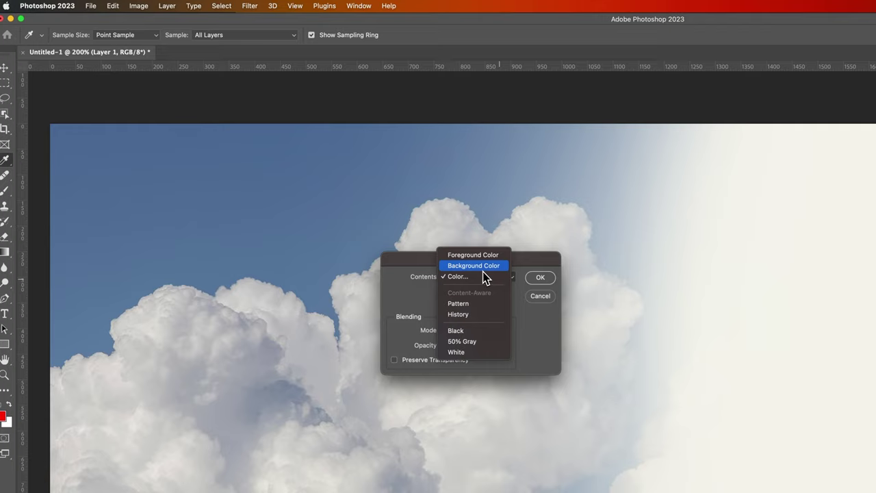
click(479, 276)
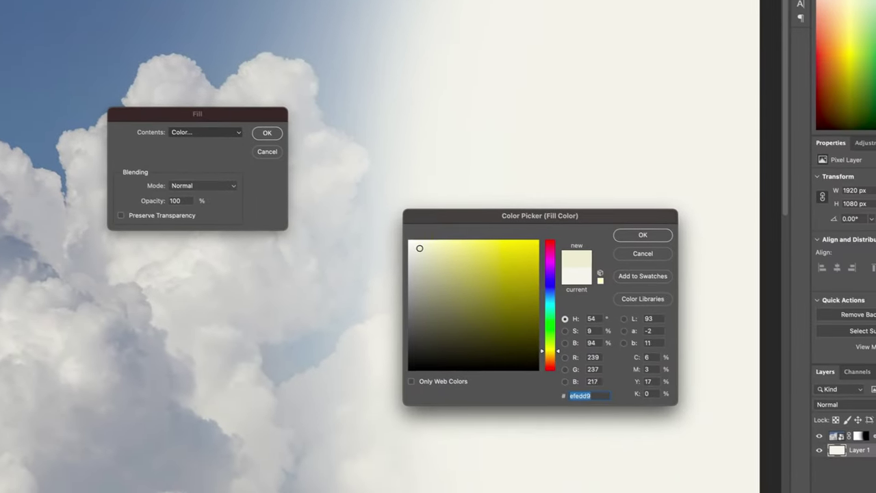
click(422, 246)
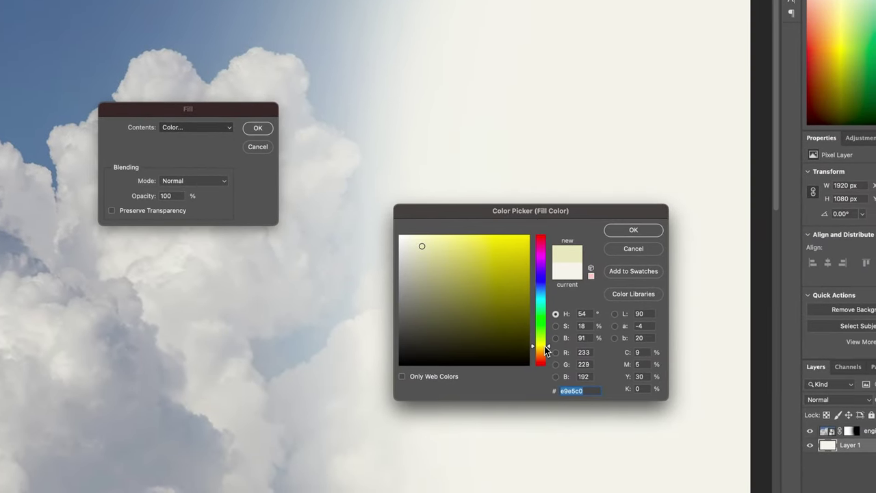
drag(547, 350, 547, 355)
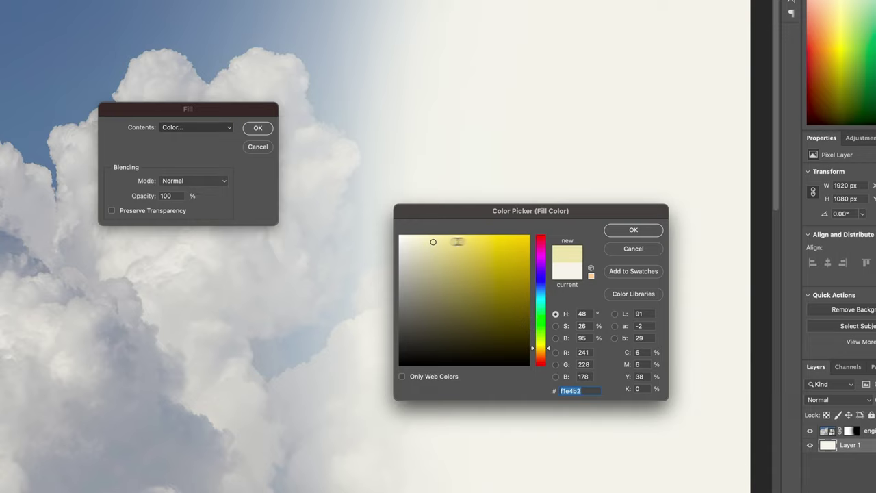
click(626, 233)
click(258, 130)
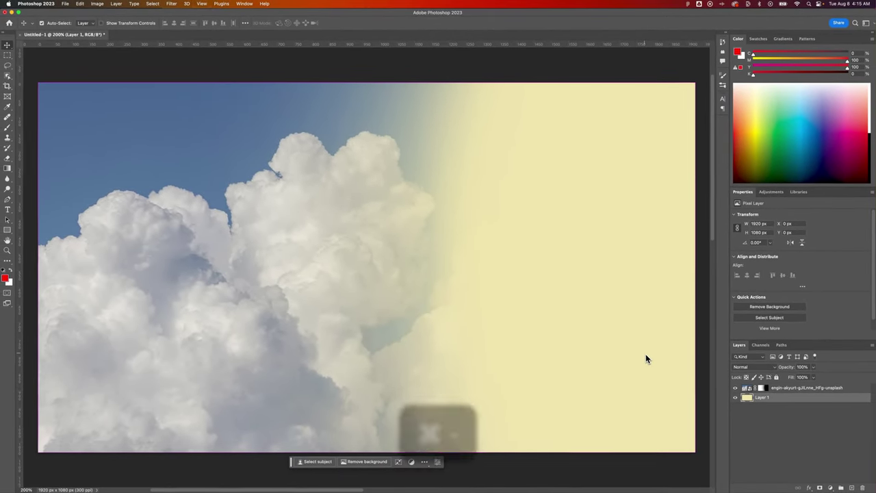
Zoom out, toggle the fade mask off and on to compare, and leave the mask targeted
key(super+minus)
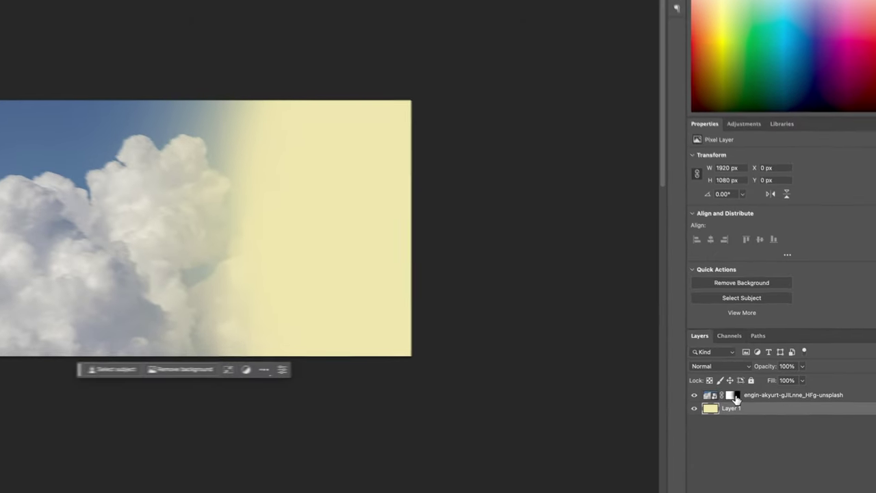
shift+click(765, 389)
shift+click(726, 402)
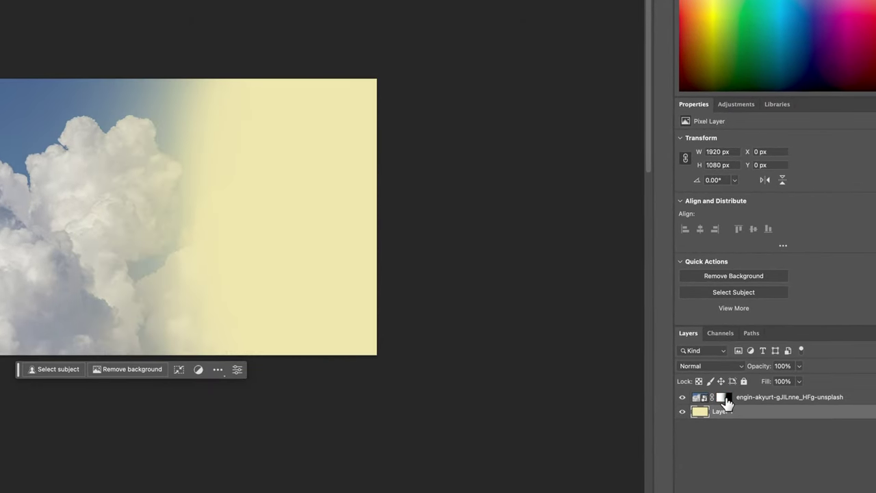
shift+click(727, 403)
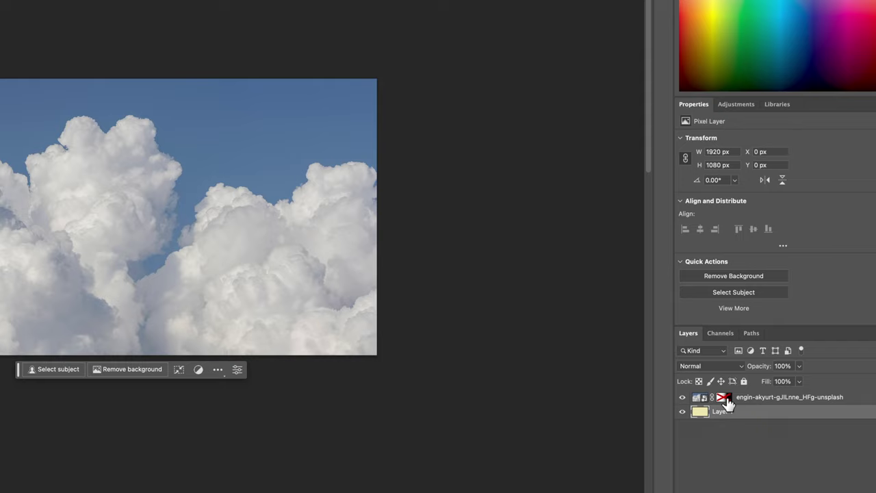
shift+click(726, 403)
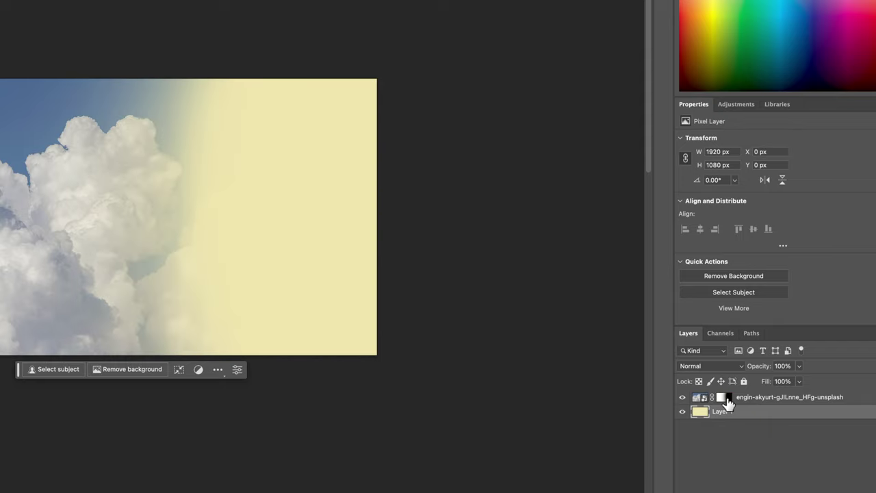
shift+click(726, 402)
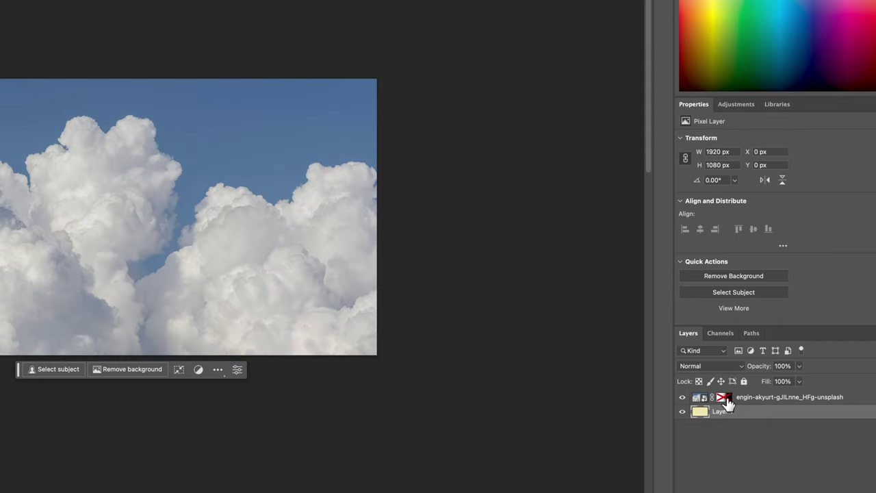
shift+click(726, 403)
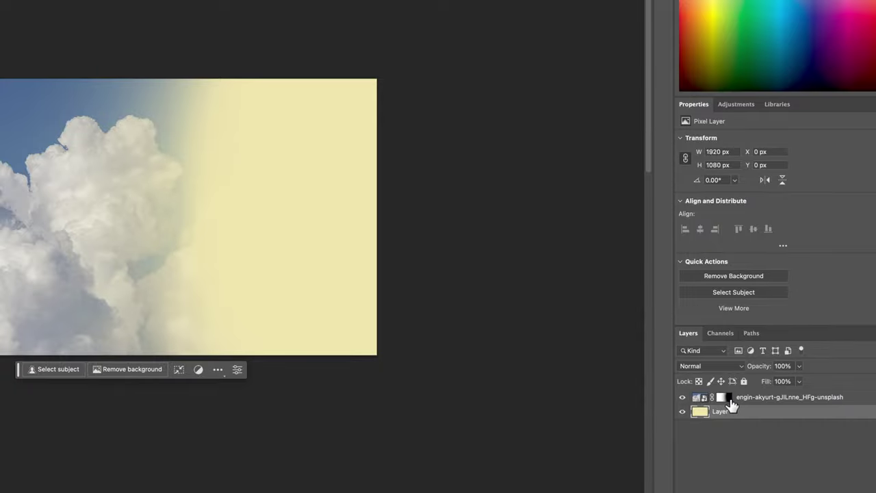
click(726, 403)
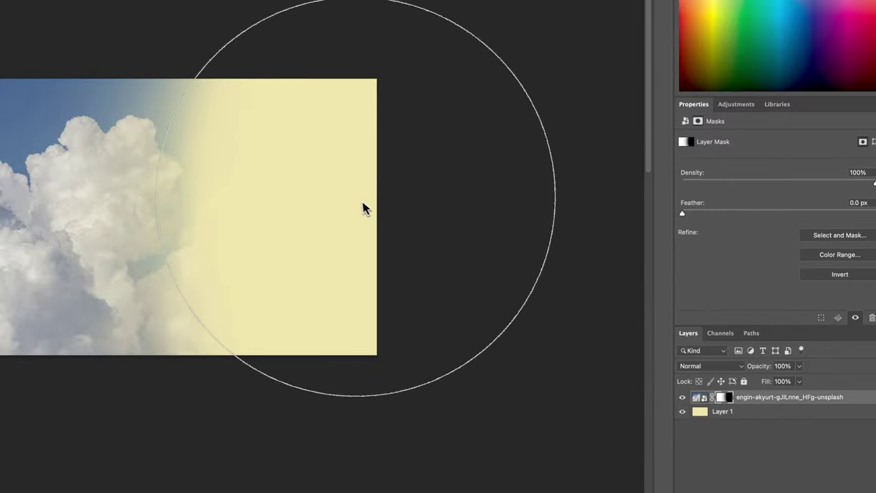
key(bracketright)
key(bracketright)
key(bracketright)
key(bracketright)
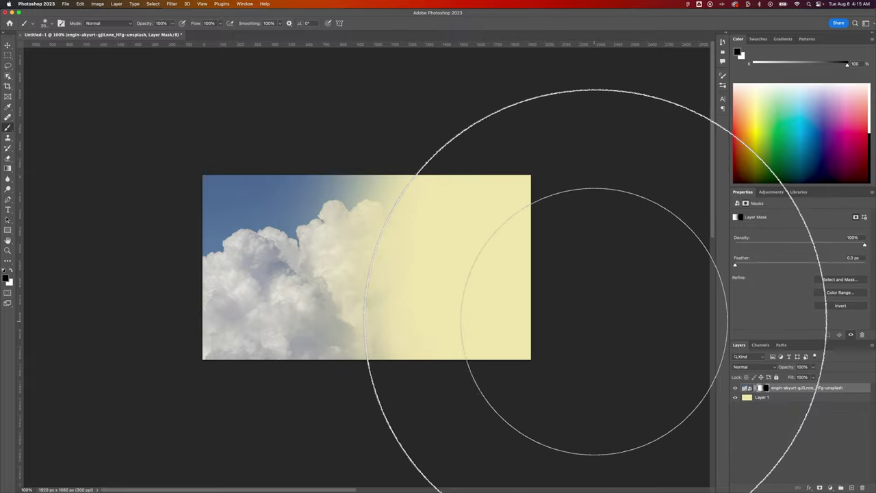
click(748, 387)
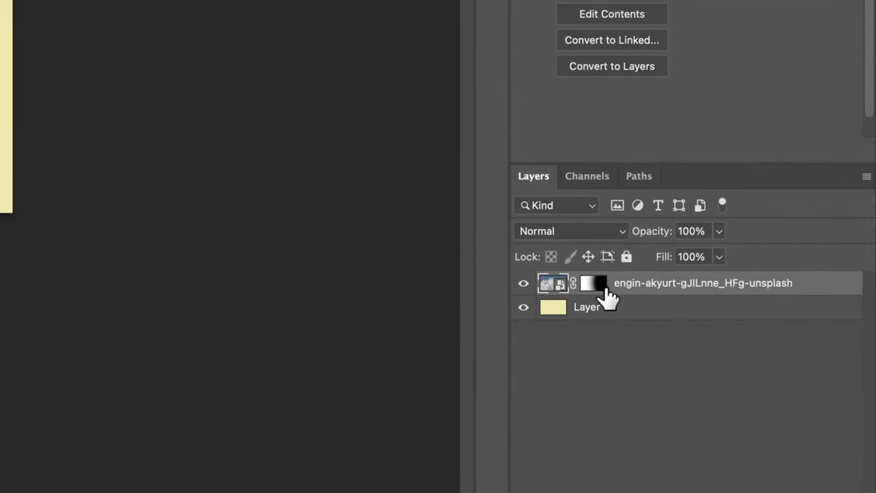
click(594, 284)
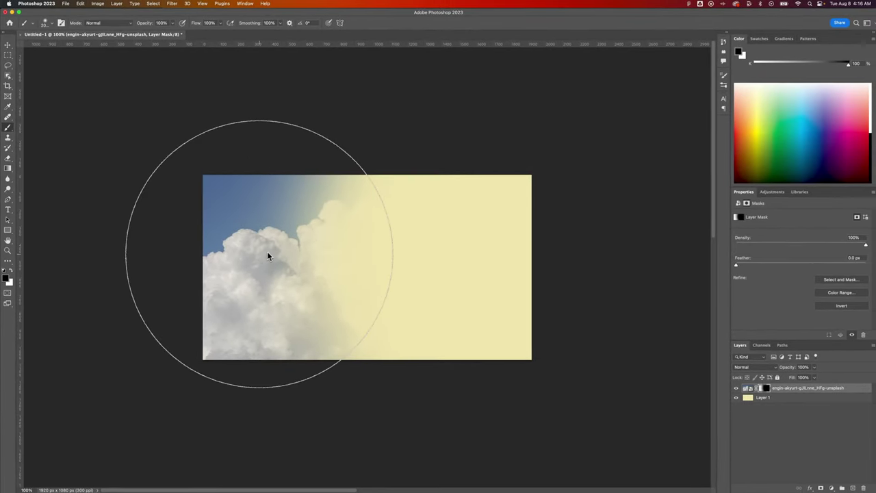
With a larger brush, paint white to reveal central clouds, then black to hide the right side
key(bracketright)
key(bracketright)
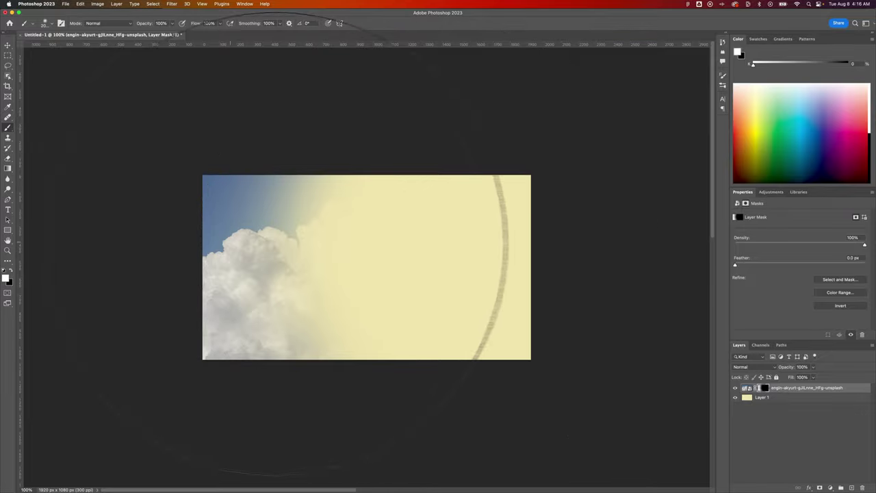
mouse_move(186, 254)
mouse_down()
mouse_move(209, 254)
mouse_move(184, 247)
mouse_move(240, 240)
mouse_move(219, 228)
mouse_up()
drag(262, 267, 234, 267)
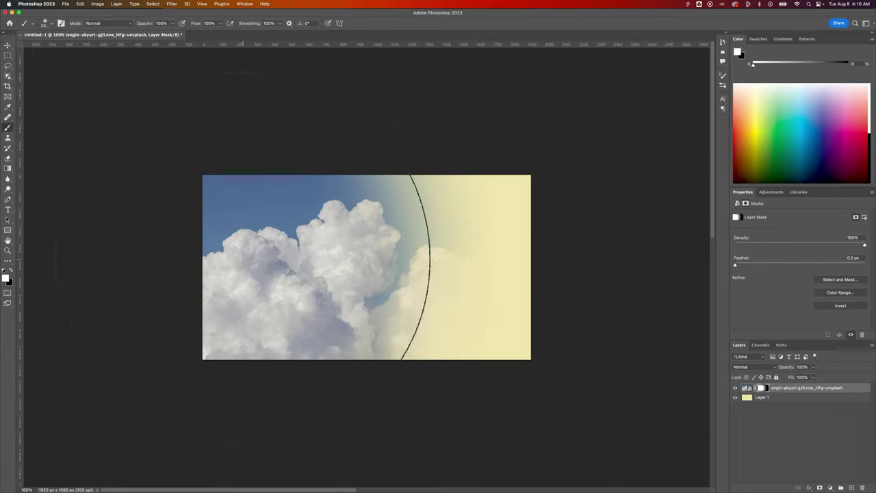
key(x)
mouse_move(546, 284)
mouse_down()
mouse_move(546, 250)
mouse_move(532, 263)
mouse_move(533, 241)
mouse_move(500, 232)
mouse_move(522, 271)
mouse_move(505, 305)
mouse_move(526, 248)
mouse_move(531, 274)
mouse_up()
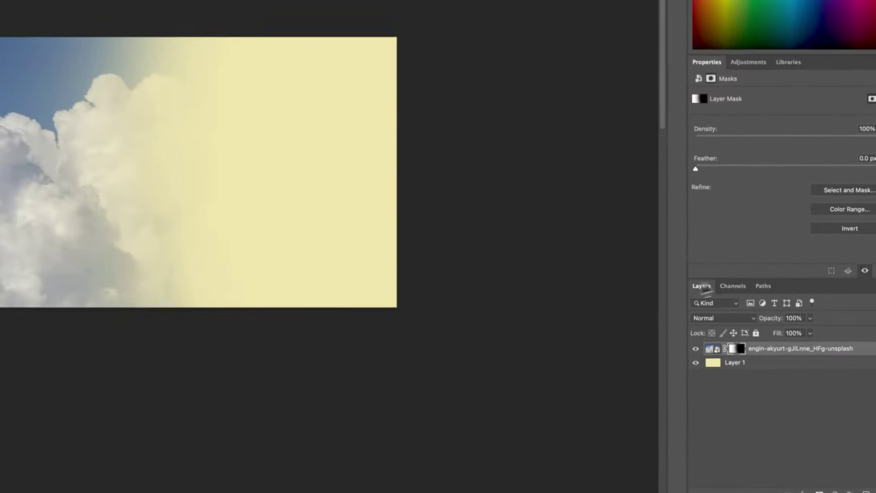
Reposition the cloud photo and scale it to 2617 × 1745 px at X -366, Y -450
click(712, 347)
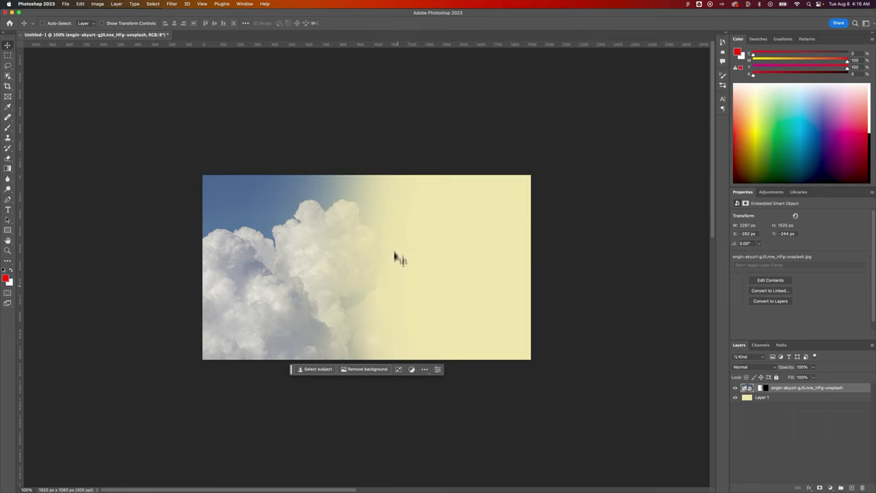
drag(332, 267, 314, 247)
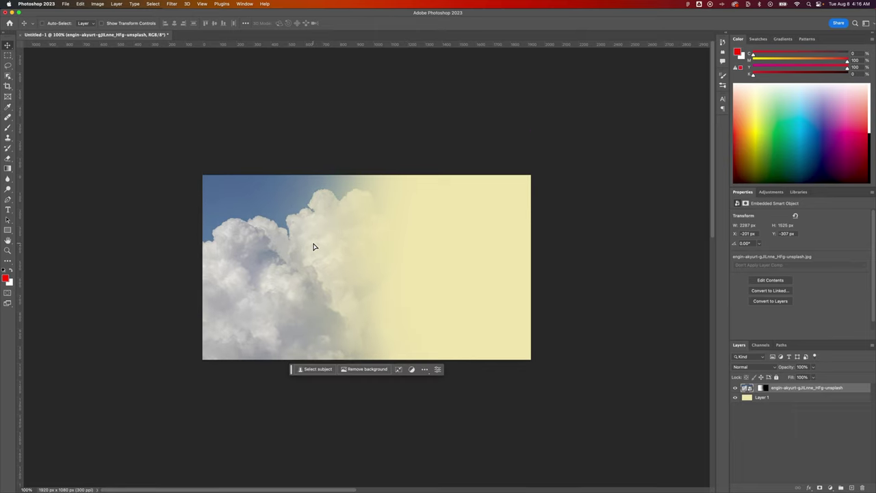
key(super+t)
drag(560, 254, 588, 252)
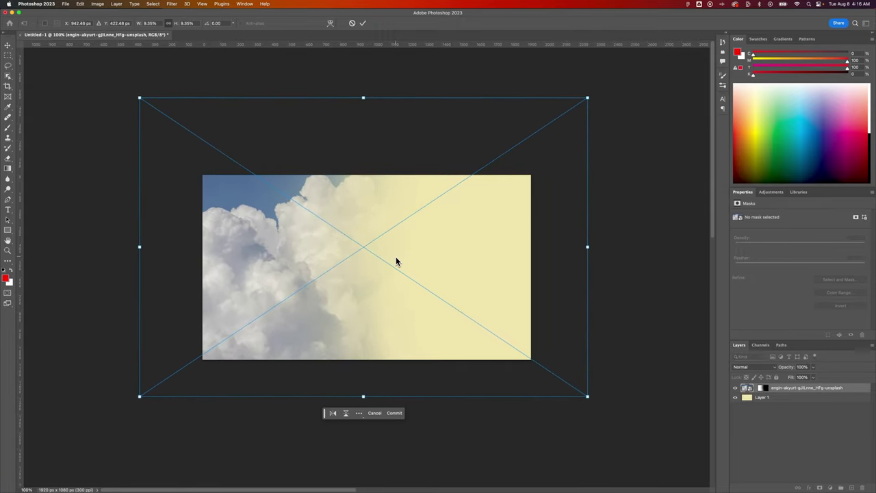
key(Return)
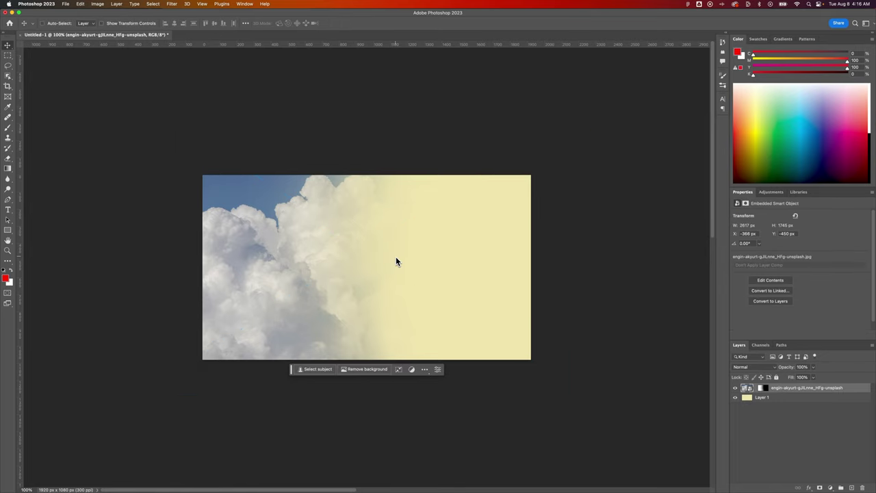